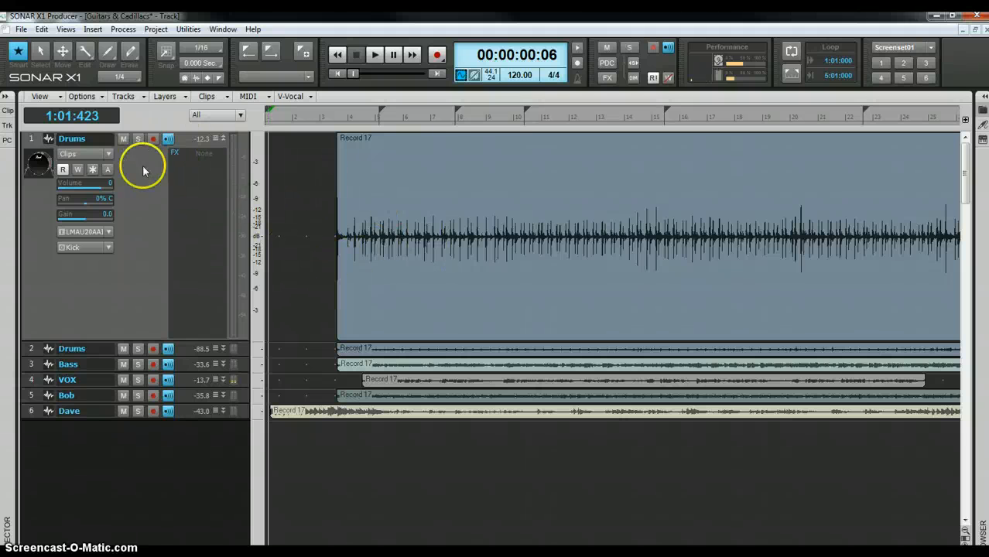
# - Display the Drums track's audio transients, zoom into the opening measures, and open AudioSnap
pyautogui.click(109, 155)
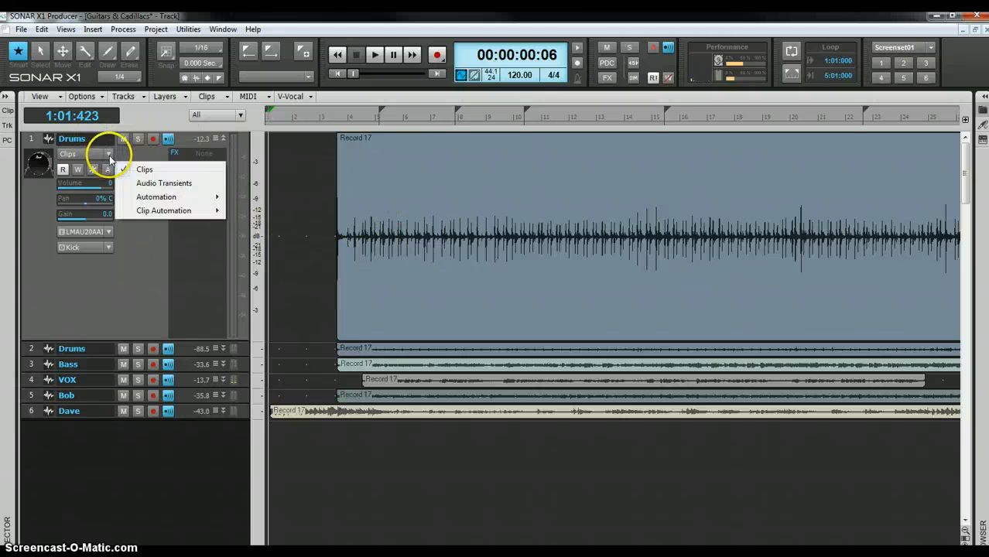
pyautogui.click(142, 185)
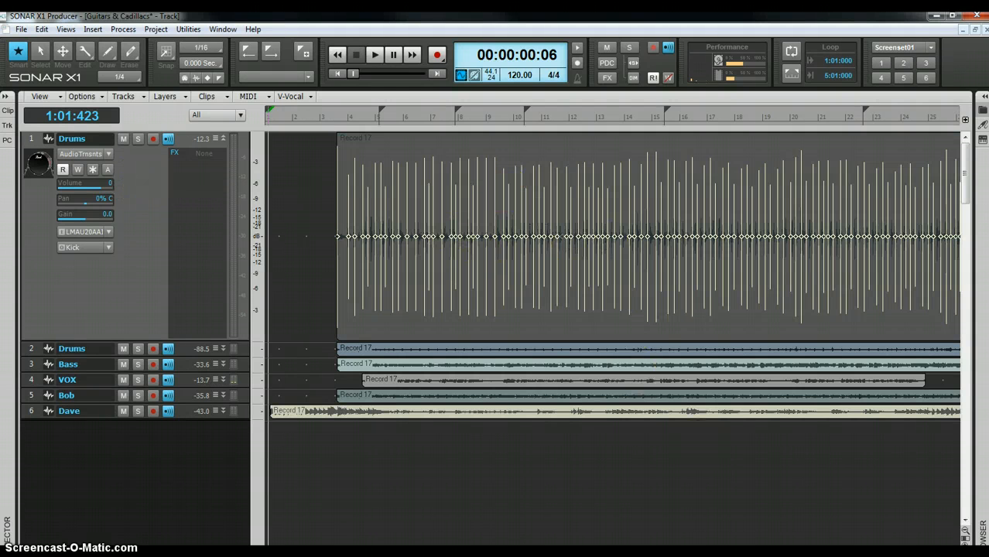
pyautogui.hotkey('ctrl', 'Right')
pyautogui.hotkey('ctrl', 'Right')
pyautogui.hotkey('ctrl', 'Right')
pyautogui.hotkey('ctrl', 'Right')
pyautogui.hotkey('ctrl', 'Right')
pyautogui.hotkey('ctrl', 'Right')
pyautogui.hotkey('ctrl', 'Right')
pyautogui.hotkey('ctrl', 'Right')
pyautogui.hotkey('ctrl', 'Right')
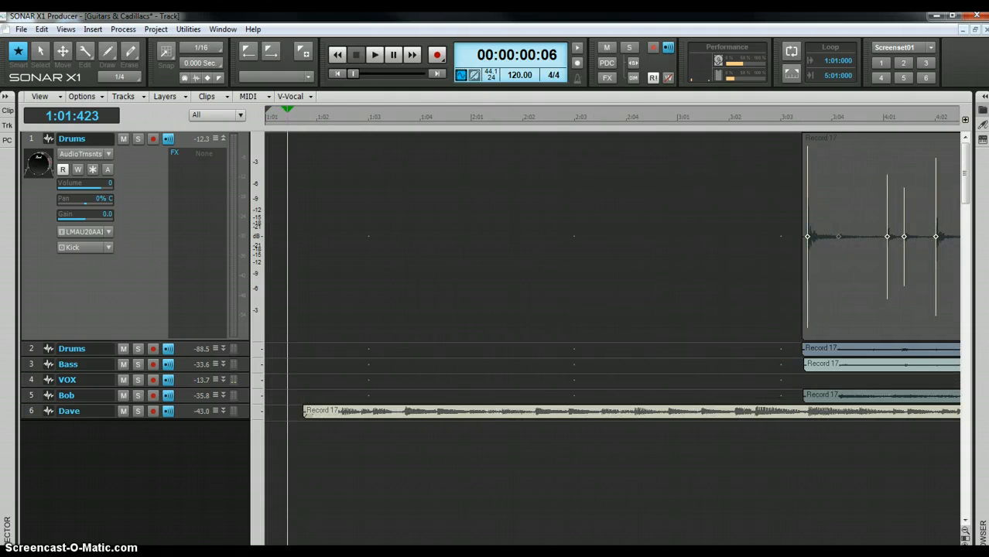
pyautogui.hscroll(5, 611, 271)
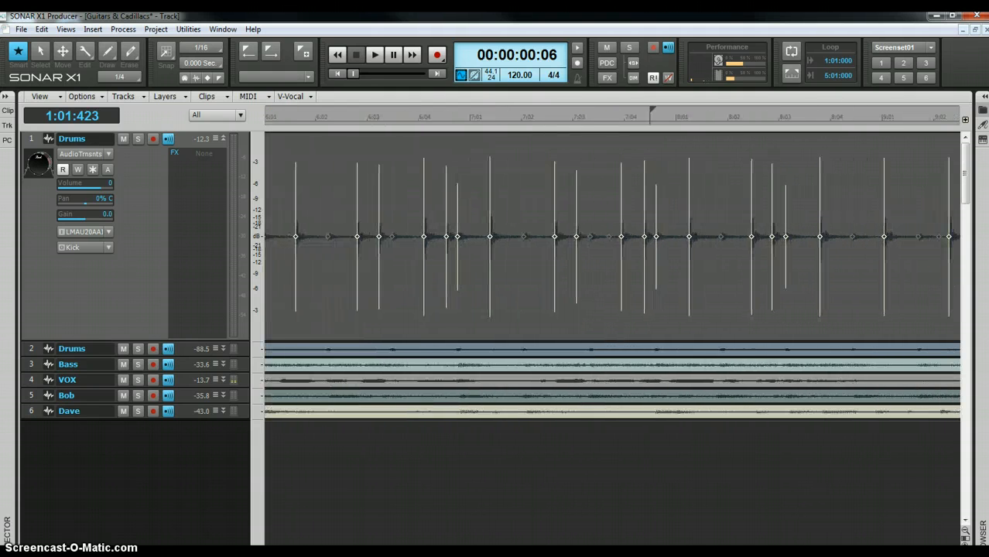
pyautogui.hscroll(4, 611, 270)
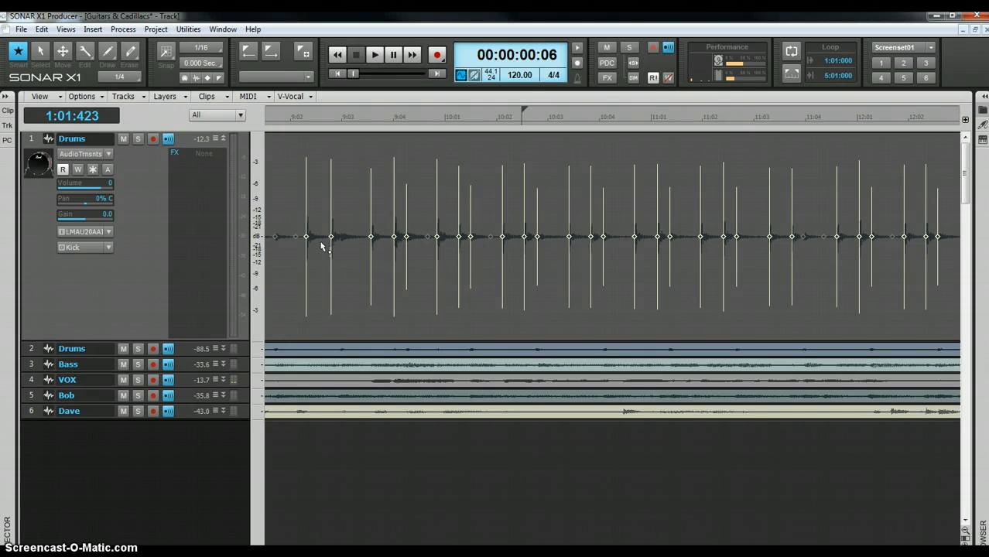
pyautogui.press('a')
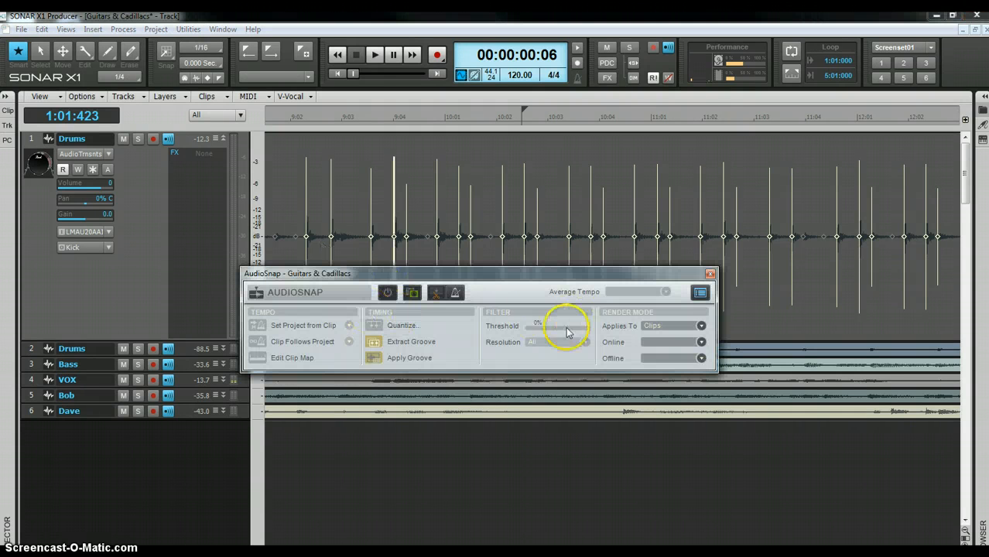
# - Select the Drums clip, raise its AudioSnap threshold to 63%, and close the palette
pyautogui.click(783, 331)
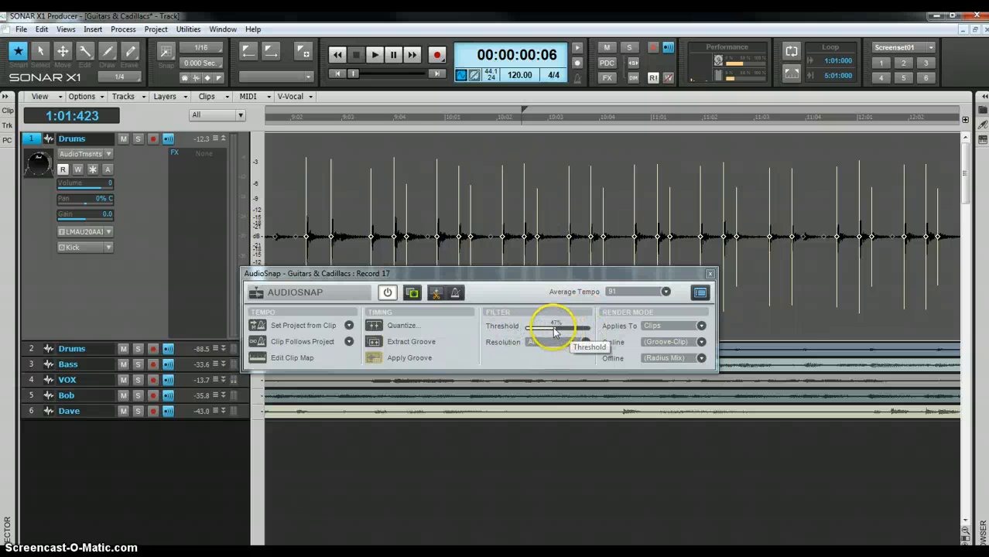
pyautogui.moveTo(555, 332); pyautogui.dragTo(555, 326)
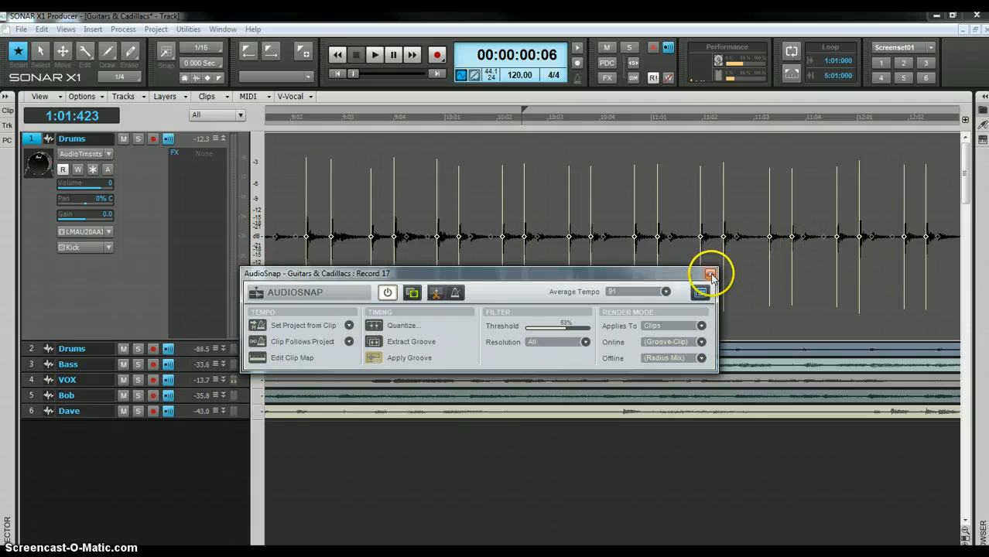
pyautogui.click(711, 274)
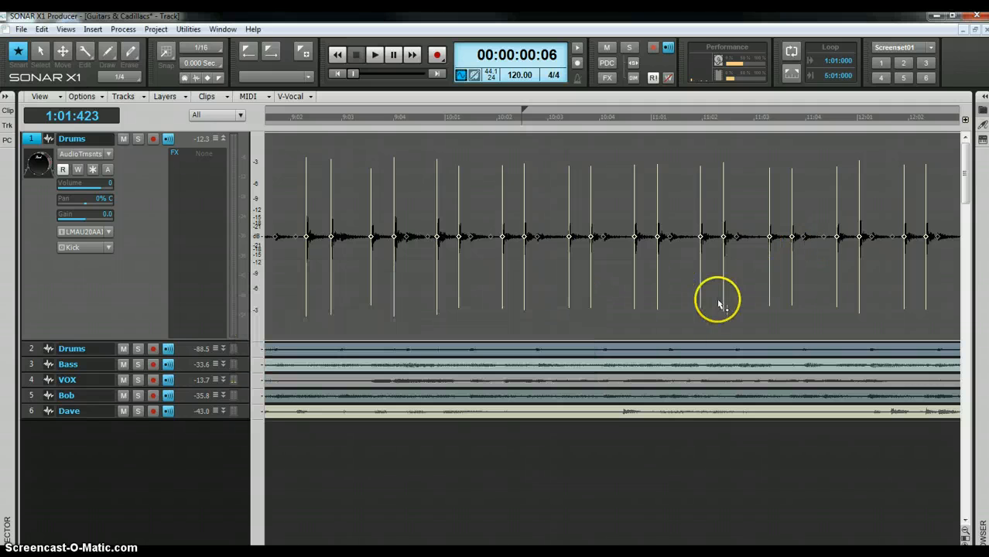
# - Disable and then re-enable the kick transient marker, and reopen the AudioSnap palette
pyautogui.rightClick(591, 236)
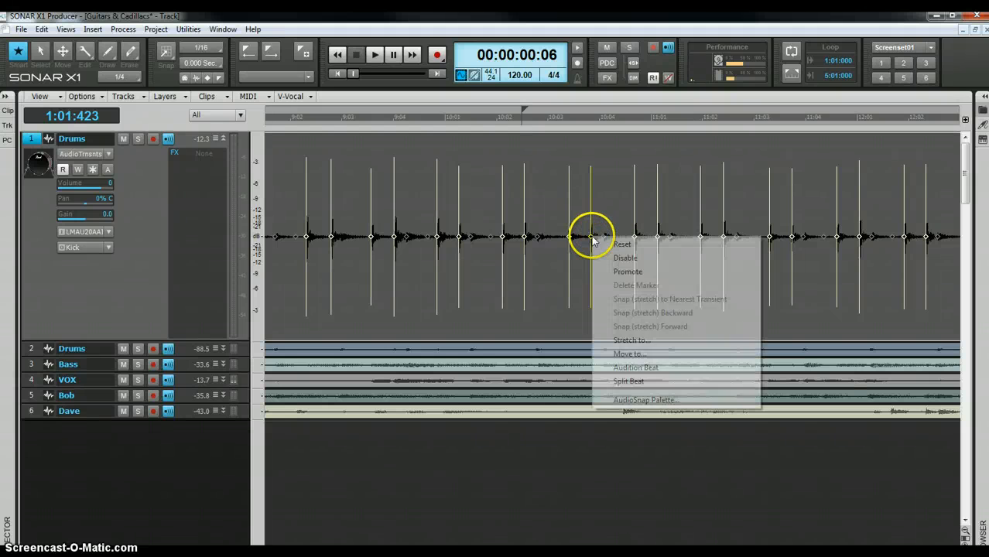
pyautogui.click(625, 259)
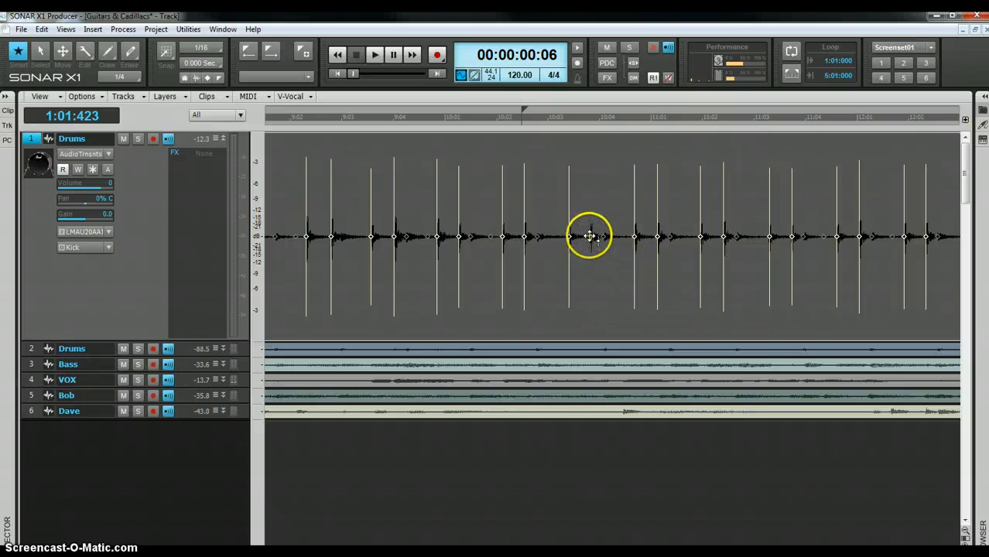
pyautogui.rightClick(590, 236)
pyautogui.click(615, 260)
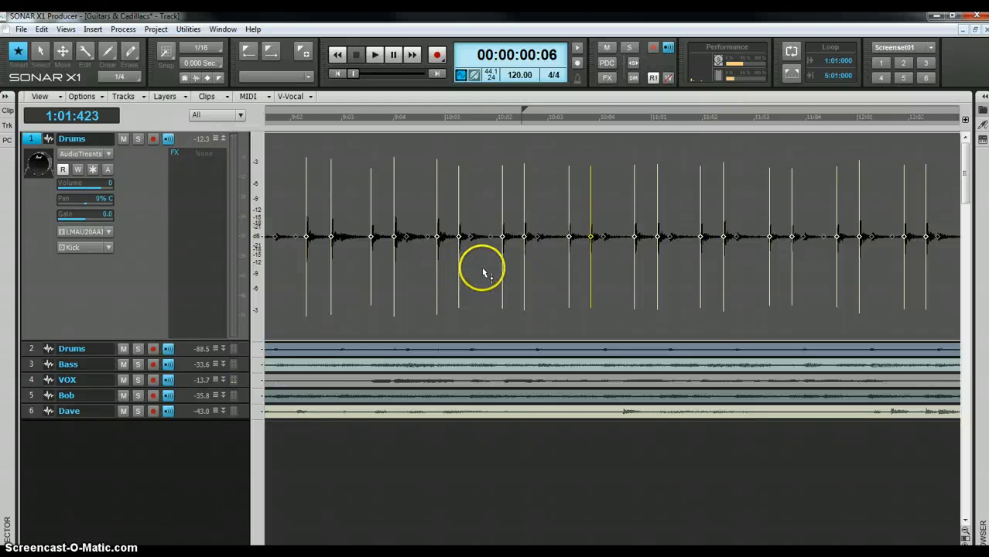
pyautogui.press('a')
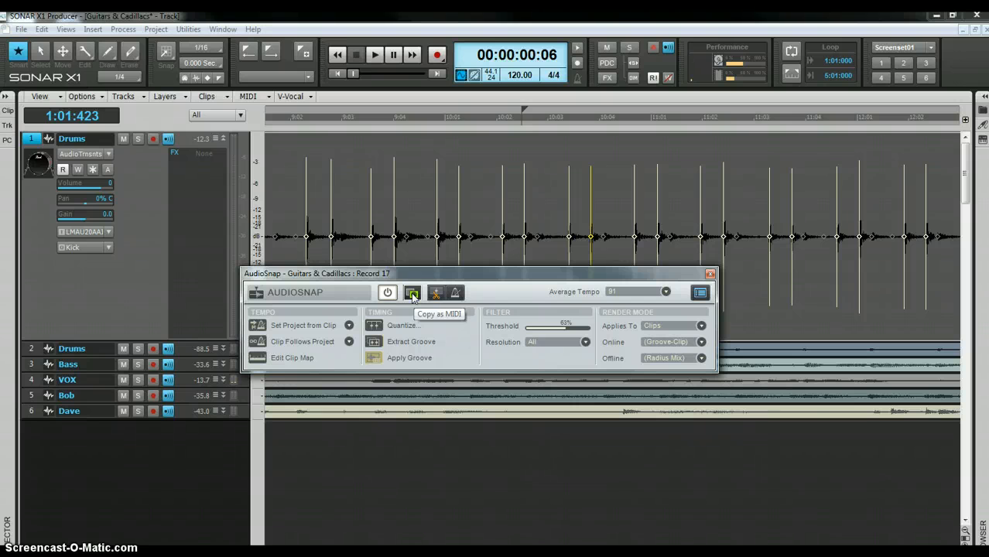
# - Insert a Session Drummer x64 soft synth instrument track with the default insert options
pyautogui.click(113, 450)
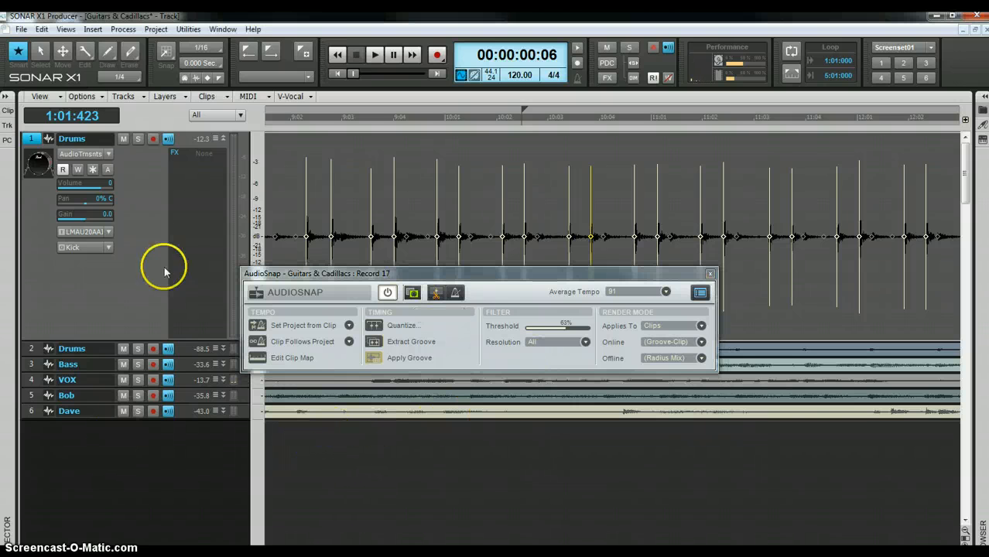
pyautogui.click(93, 29)
pyautogui.click(110, 45)
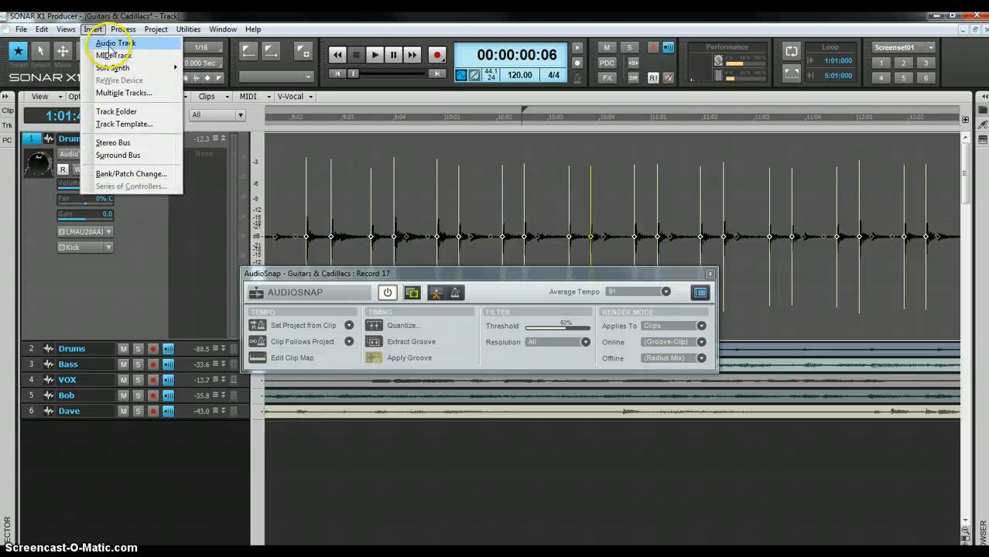
pyautogui.click(128, 69)
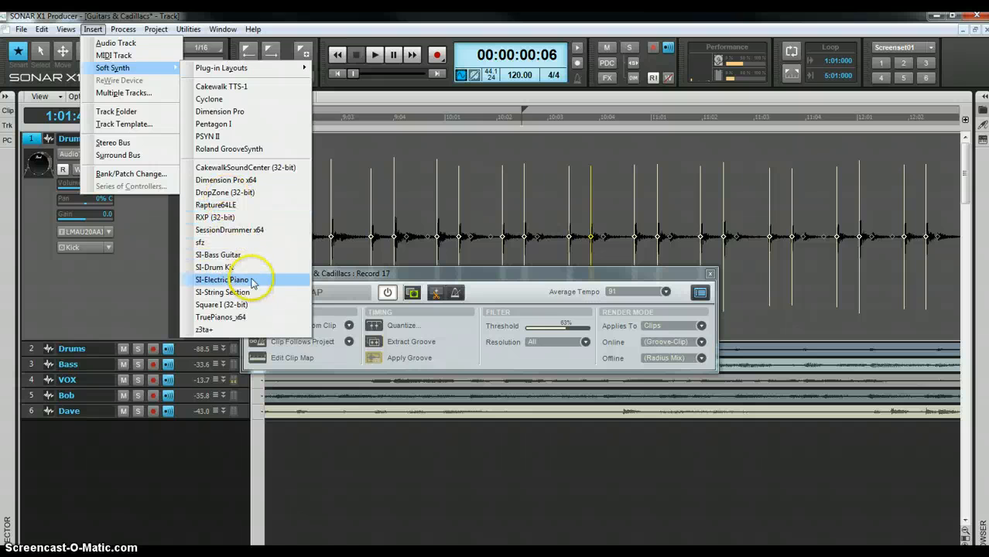
pyautogui.click(245, 231)
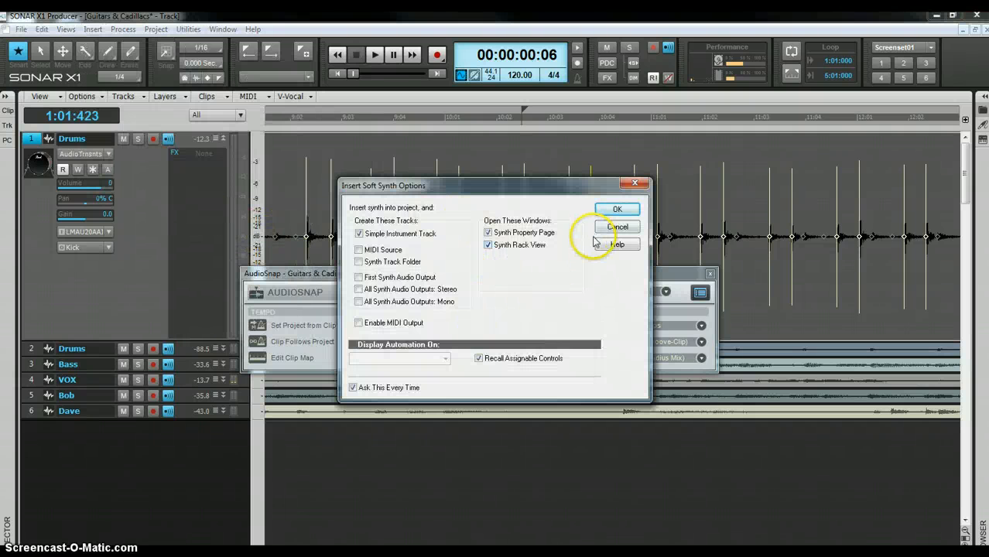
pyautogui.click(614, 212)
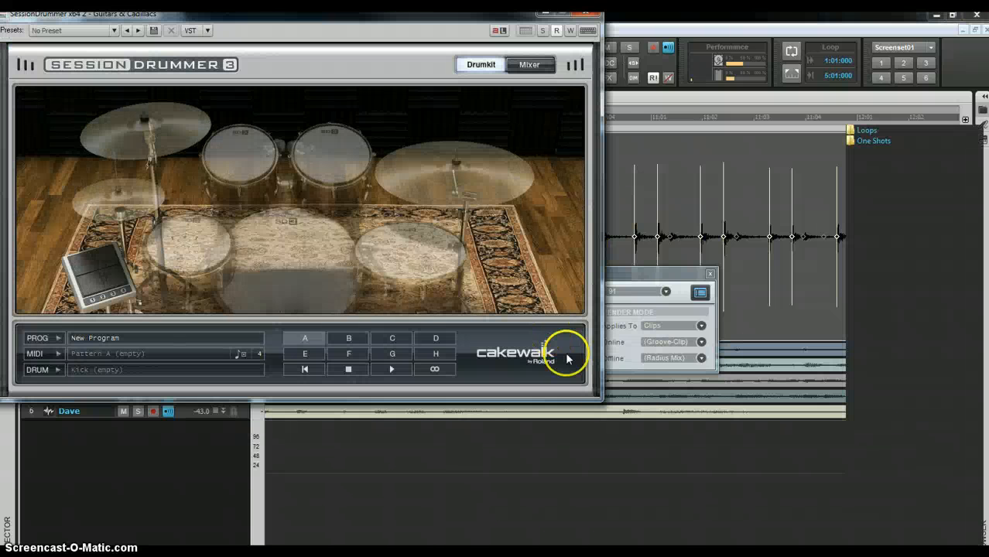
# - Load the Acoustic StevenSlate_SizzleKit_Wet2 kit from the Program Browser and close the plugin window
pyautogui.click(196, 338)
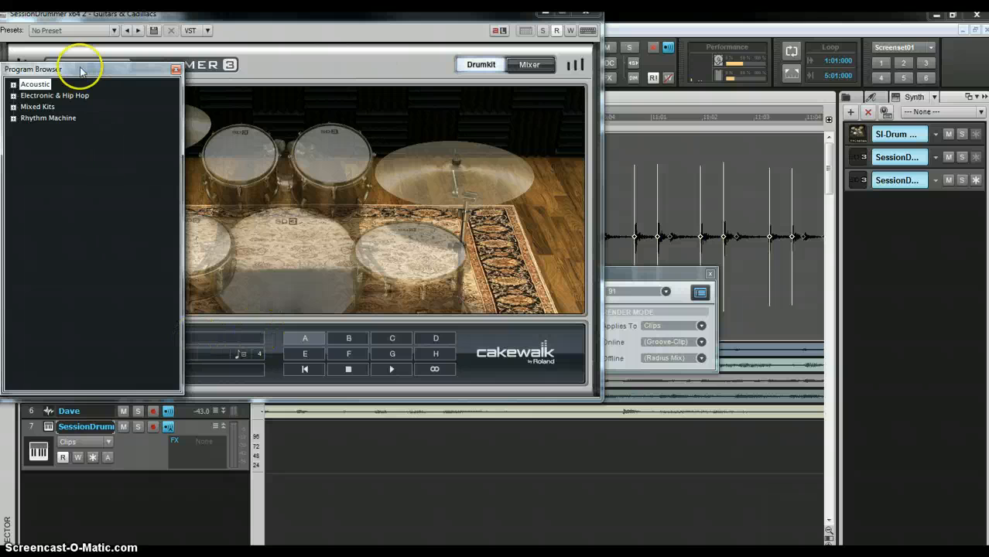
pyautogui.click(13, 85)
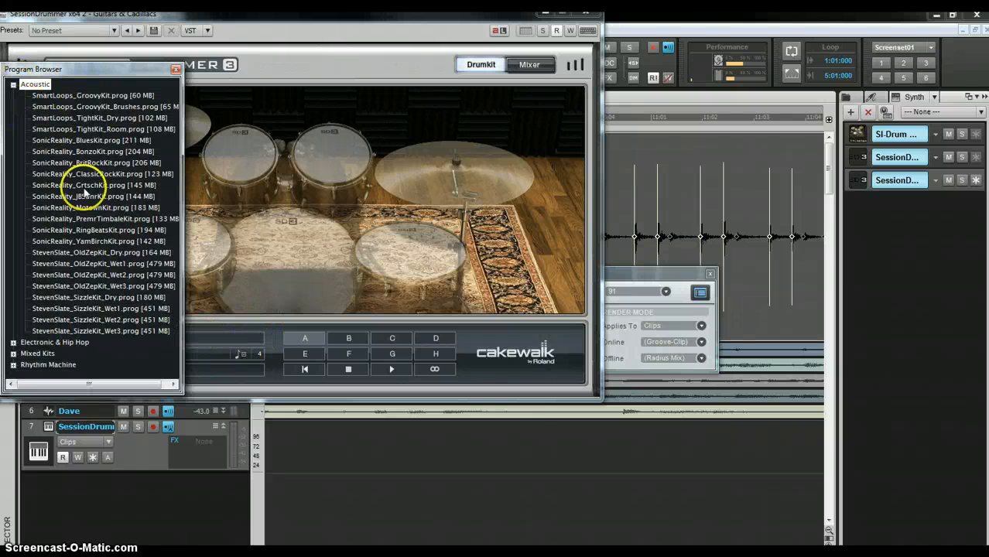
pyautogui.click(113, 320)
pyautogui.doubleClick(113, 323)
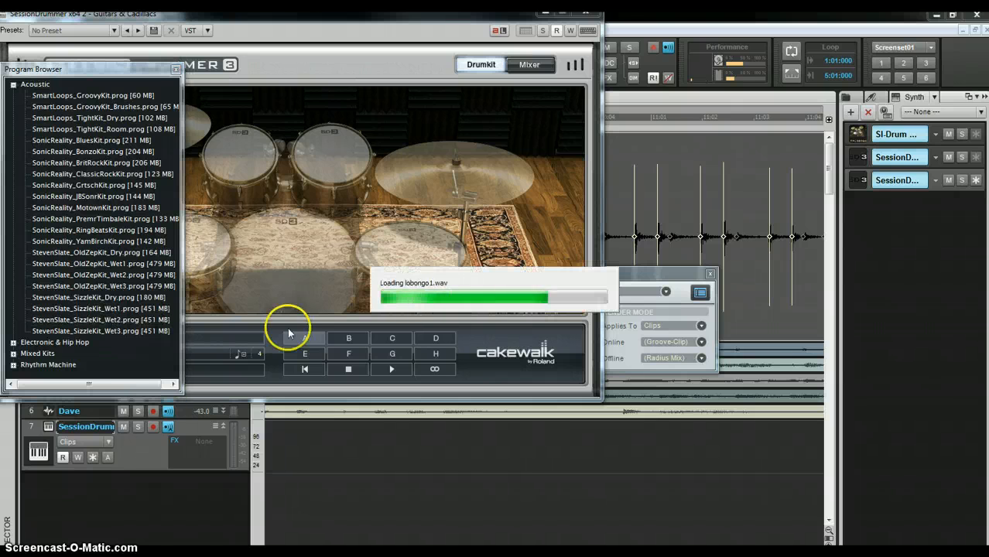
pyautogui.click(591, 15)
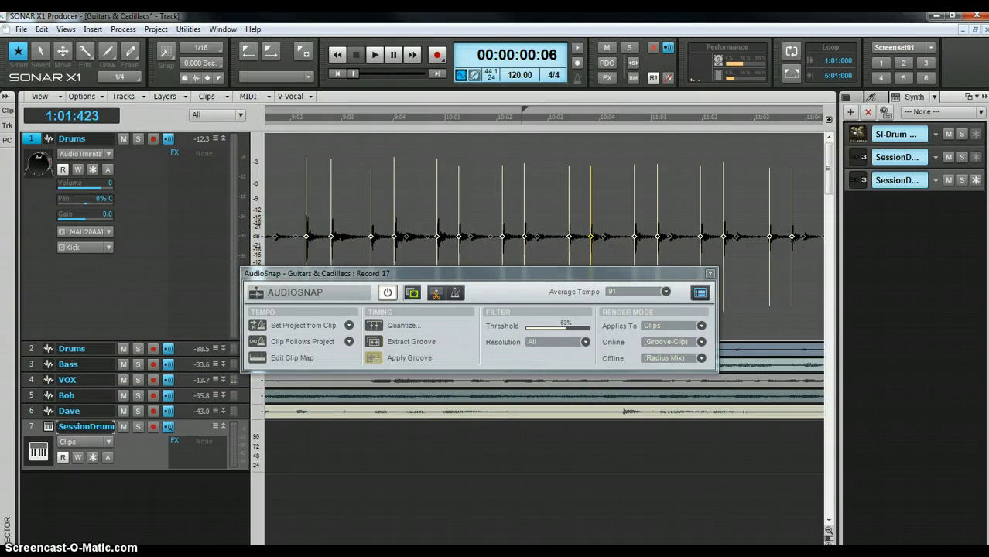
# - Paste the copied clip onto SessionDrummer track 7 near measure 3 and close the AudioSnap palette
pyautogui.hscroll(-5, 544, 232)
pyautogui.hscroll(-5, 544, 232)
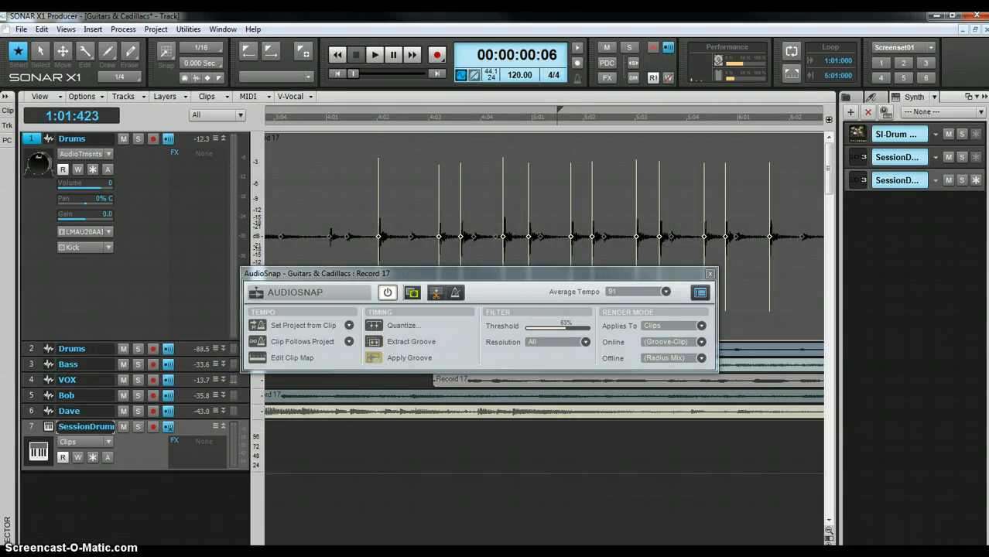
pyautogui.hscroll(-5, 544, 232)
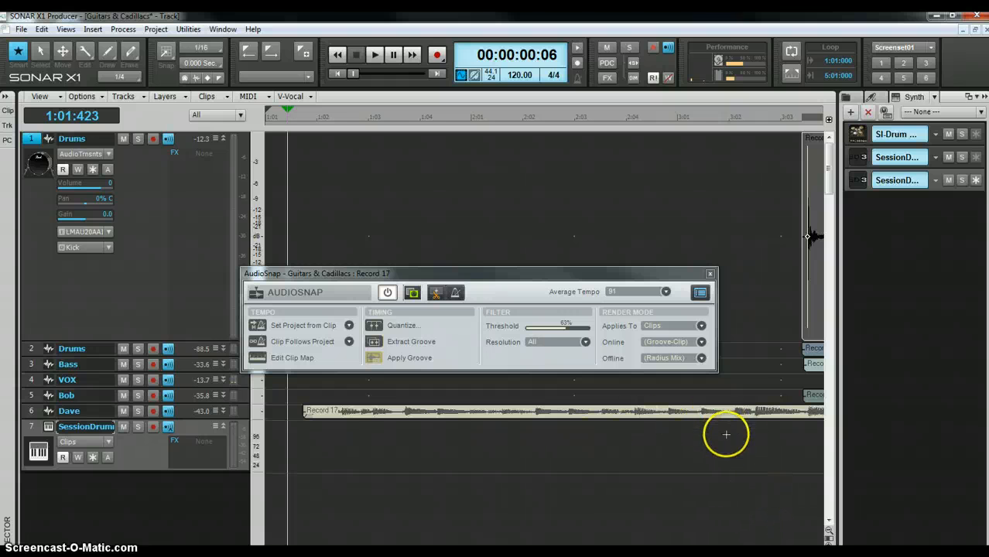
pyautogui.click(760, 445)
pyautogui.rightClick(763, 447)
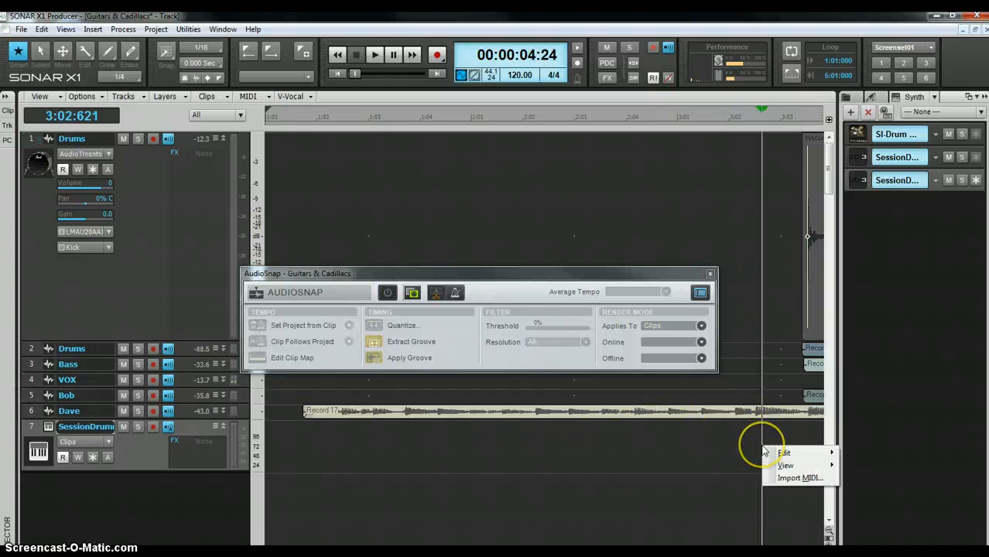
pyautogui.moveTo(785, 453)
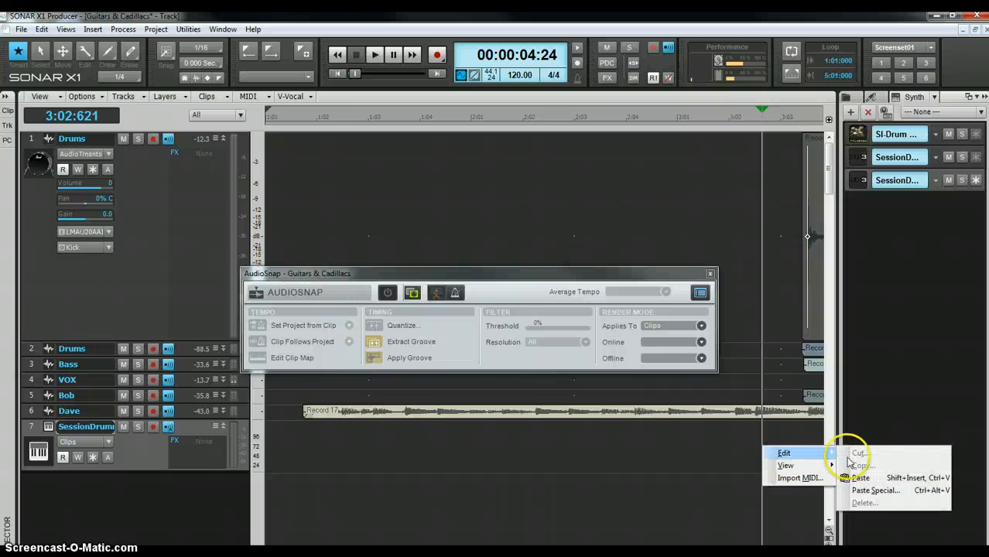
pyautogui.click(876, 479)
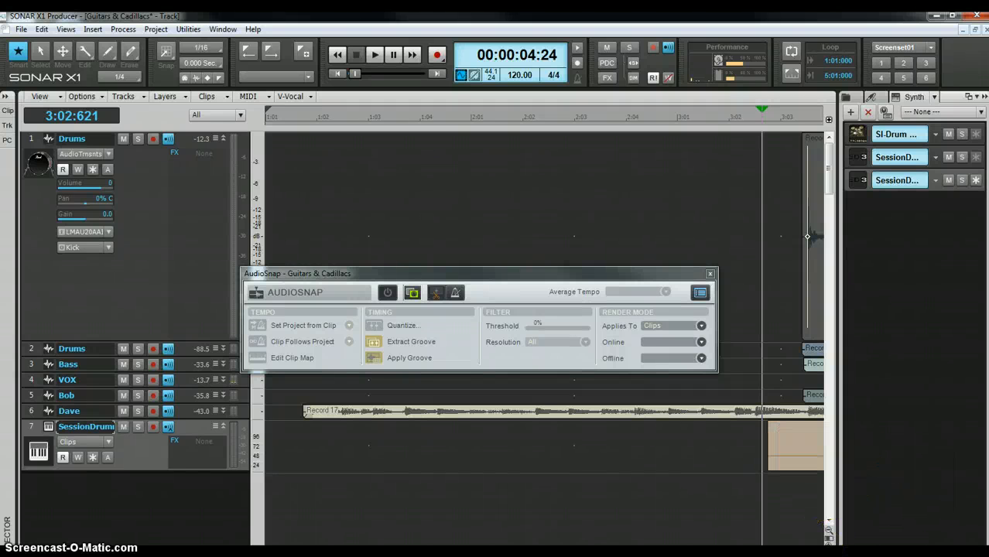
pyautogui.hscroll(4, 544, 495)
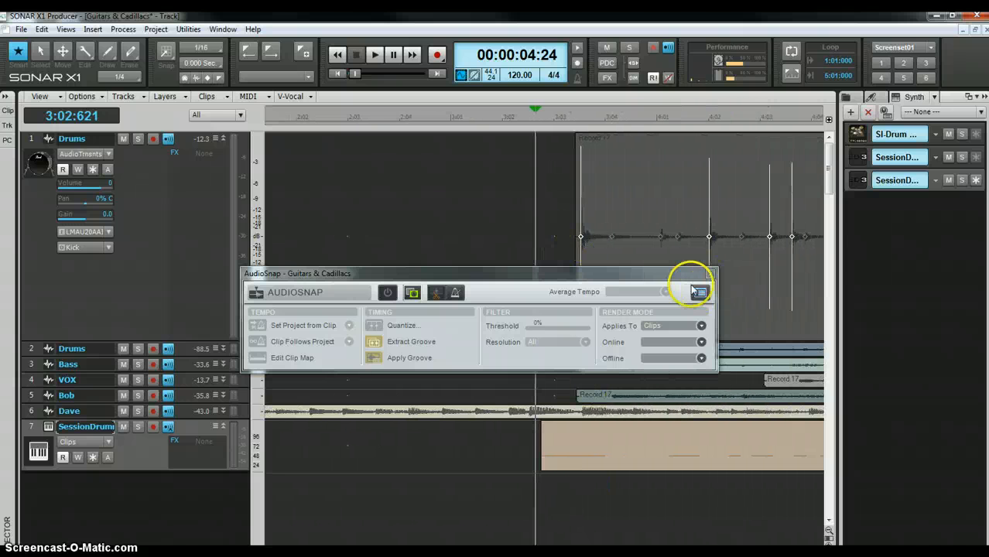
pyautogui.click(710, 274)
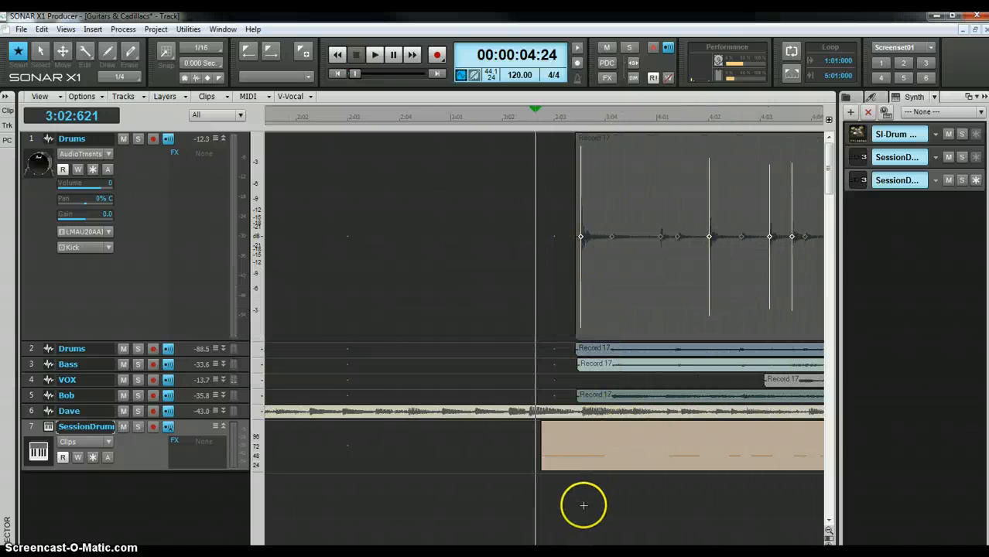
# - Turn on Aim Assist and set the Now time at the first kick transient, zoomed in
pyautogui.click(45, 99)
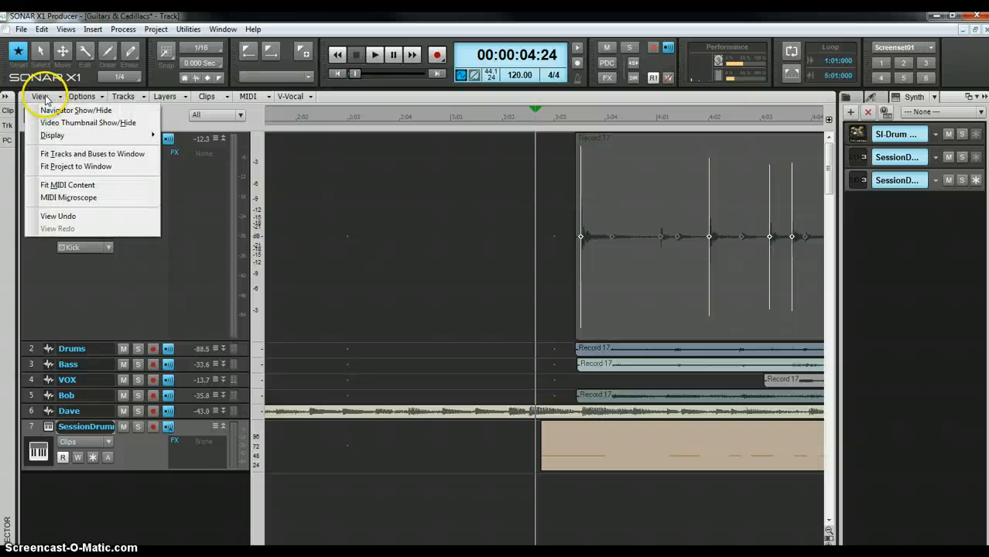
pyautogui.moveTo(102, 135)
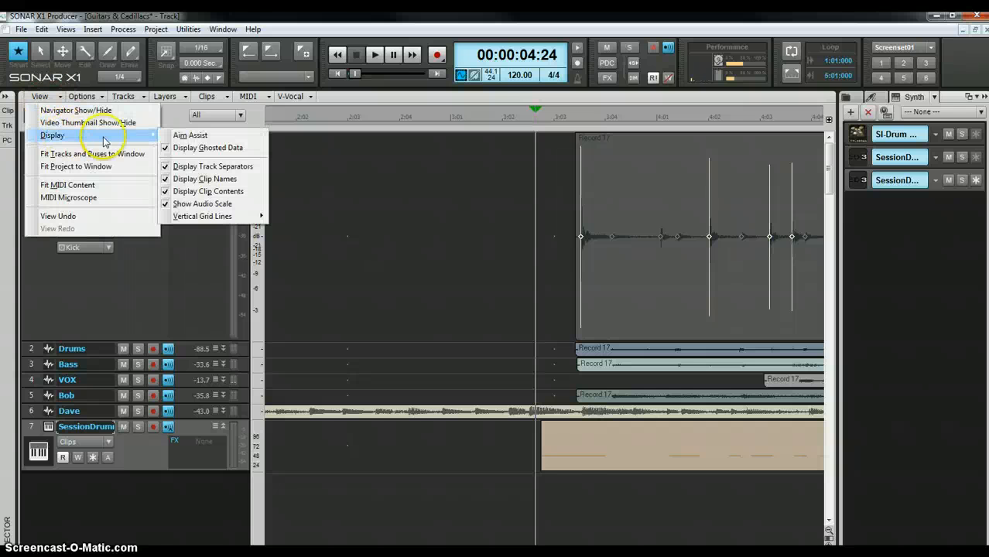
pyautogui.click(186, 135)
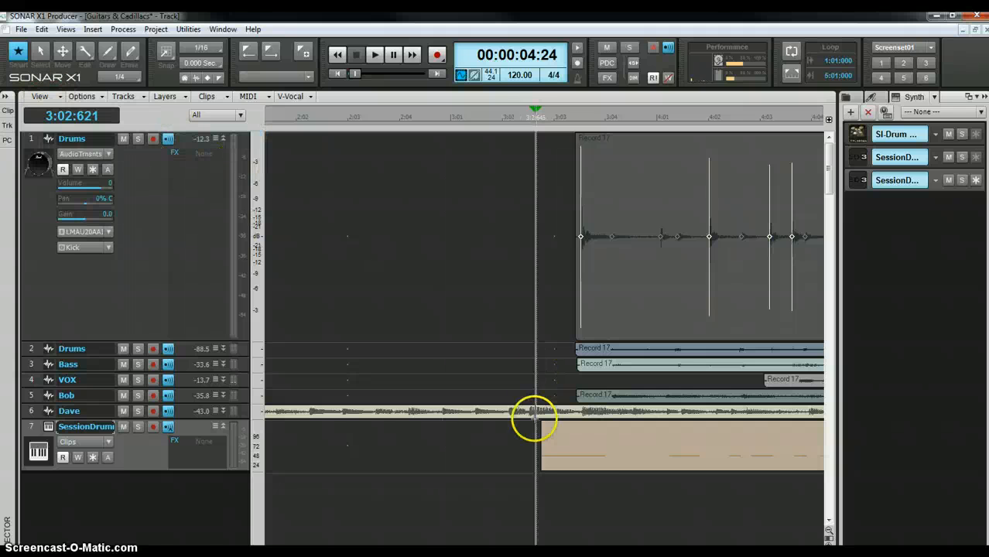
pyautogui.click(580, 496)
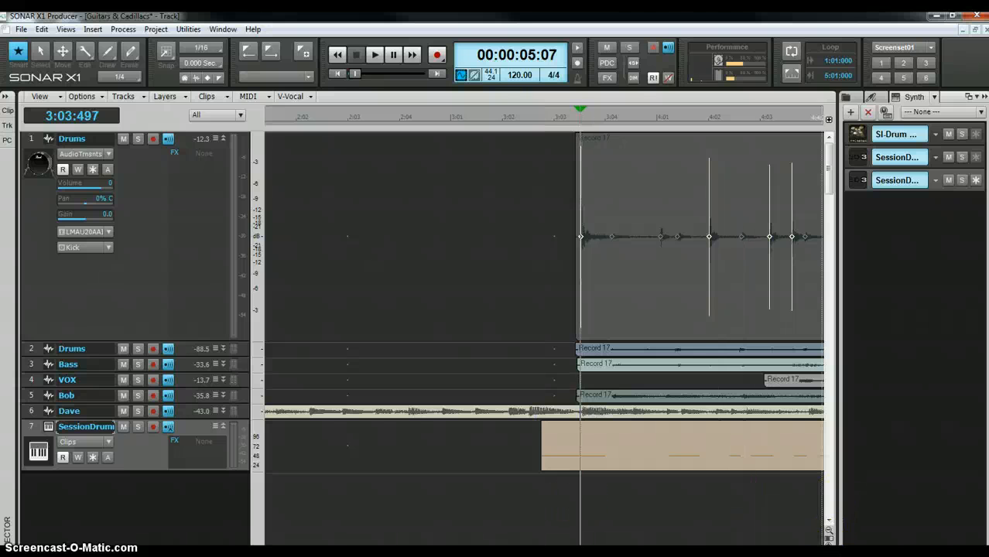
pyautogui.hotkey('ctrl', 'Right')
pyautogui.hotkey('ctrl', 'Right')
pyautogui.hotkey('ctrl', 'Right')
pyautogui.hotkey('ctrl', 'Right')
pyautogui.hotkey('ctrl', 'Right')
pyautogui.hotkey('ctrl', 'Right')
pyautogui.hotkey('ctrl', 'Right')
pyautogui.hotkey('ctrl', 'Right')
pyautogui.hotkey('ctrl', 'Right')
pyautogui.hotkey('ctrl', 'Right')
pyautogui.hotkey('ctrl', 'Right')
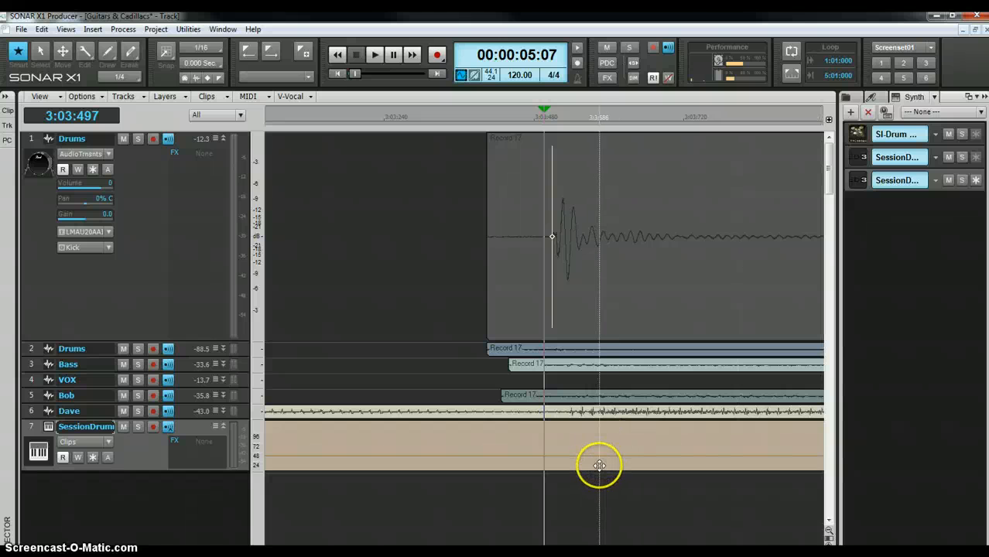
# - Drag the SessionDrummer MIDI clip later so its start lines up with the kick transient
pyautogui.click(663, 471)
pyautogui.click(764, 460)
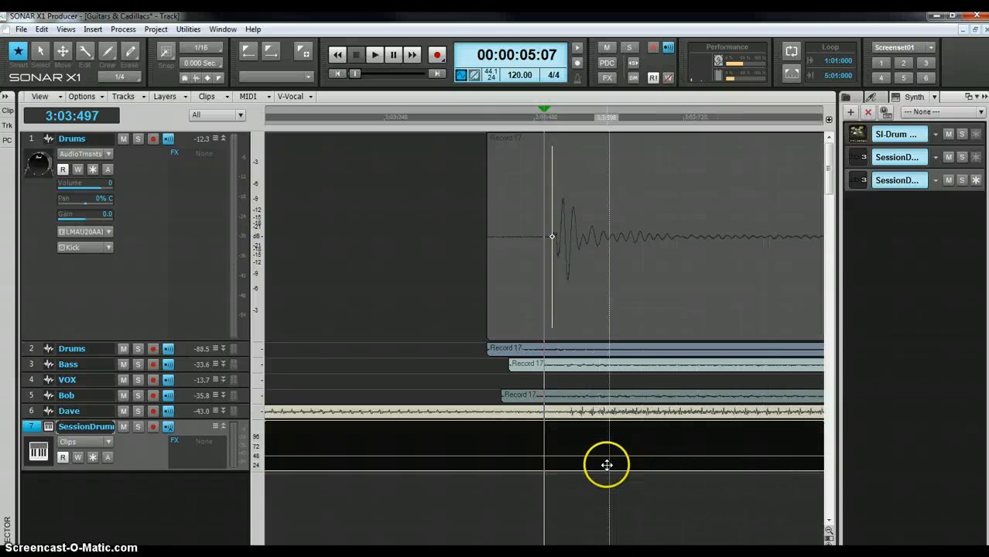
pyautogui.moveTo(598, 462); pyautogui.dragTo(763, 457)
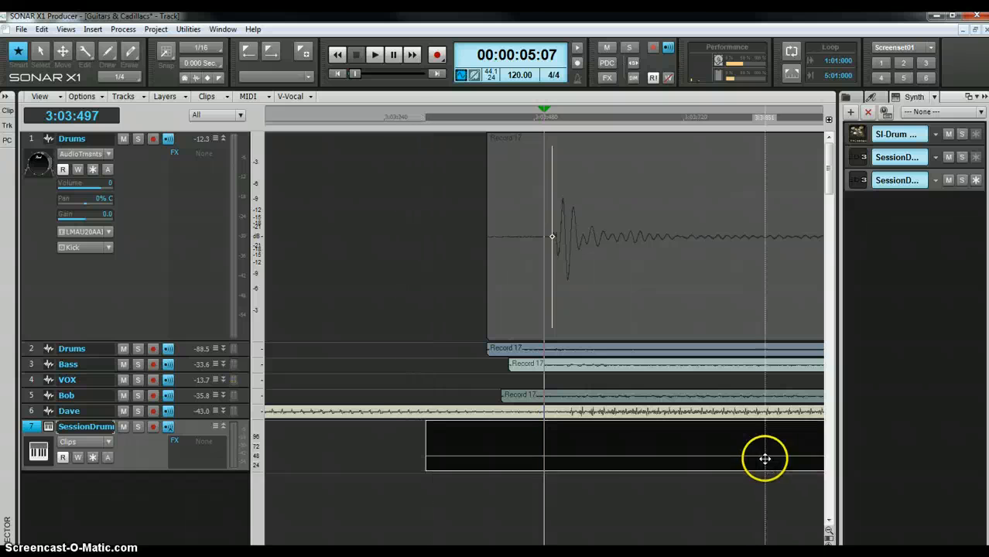
pyautogui.moveTo(580, 461); pyautogui.dragTo(704, 469)
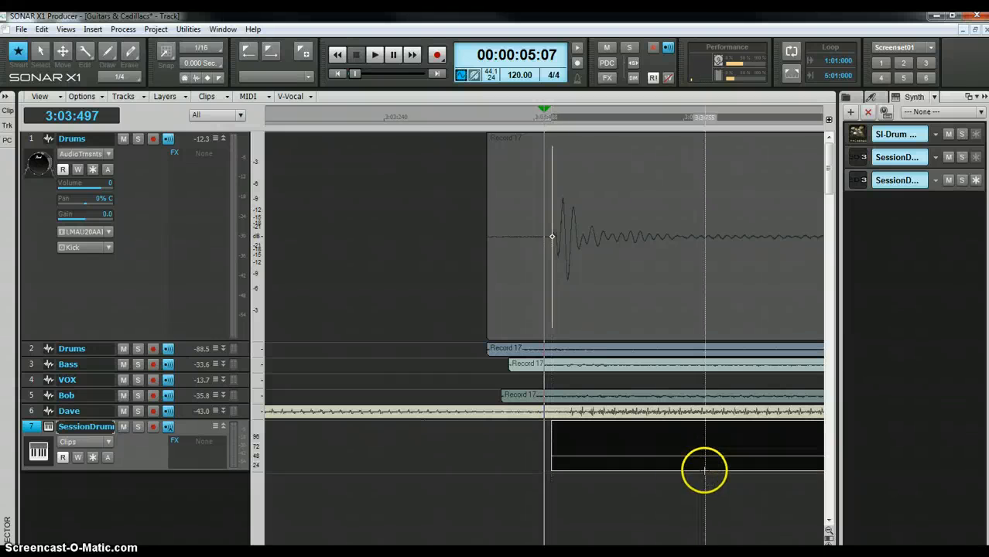
pyautogui.click(420, 491)
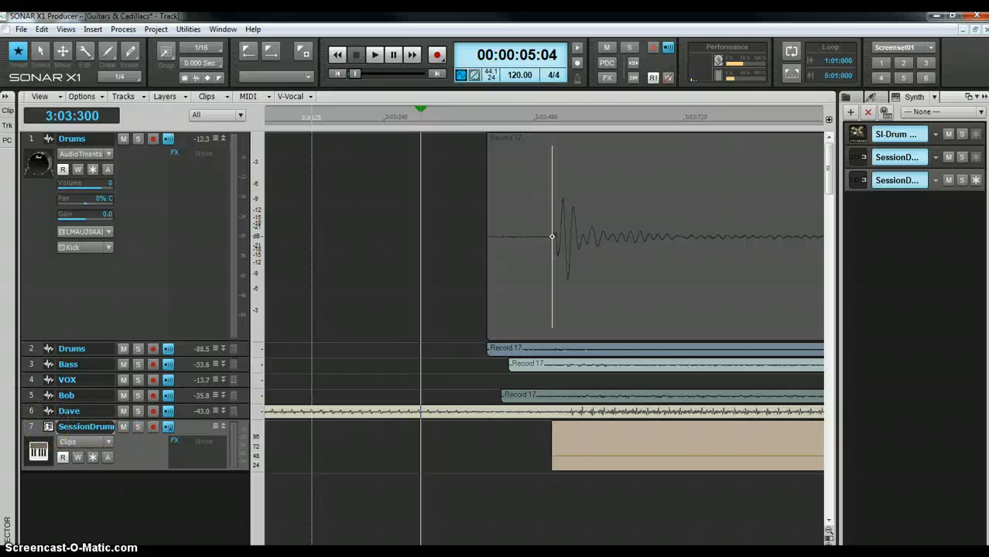
pyautogui.click(48, 427)
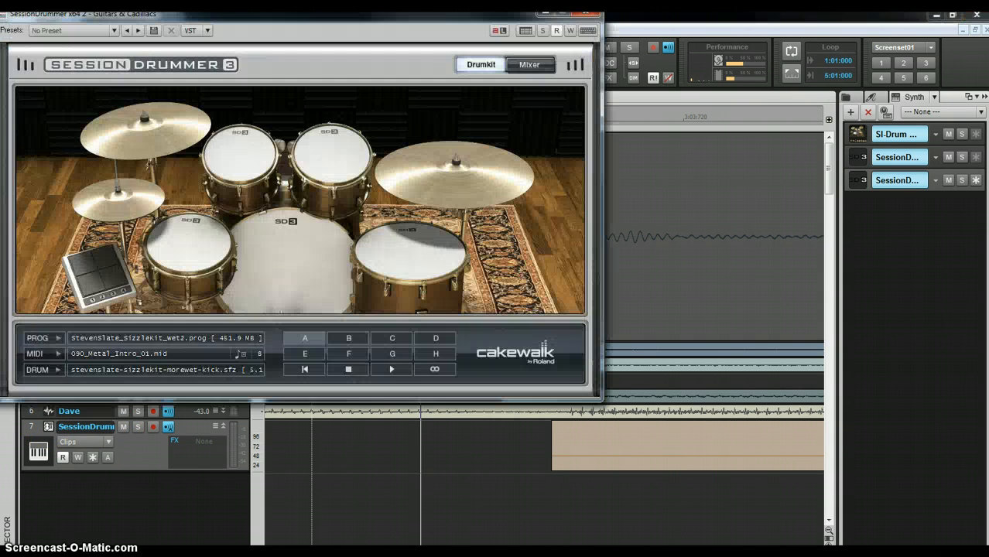
pyautogui.click(526, 66)
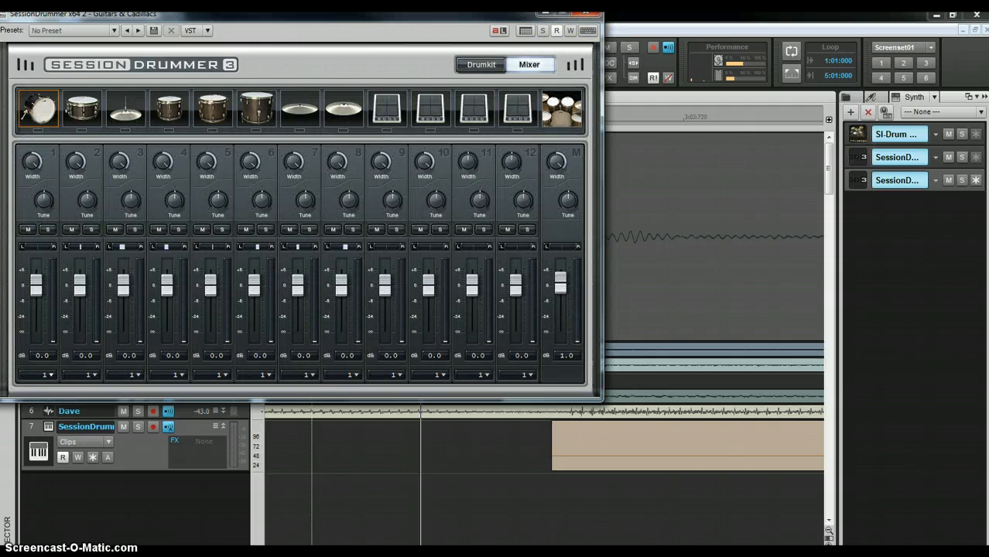
pyautogui.click(586, 13)
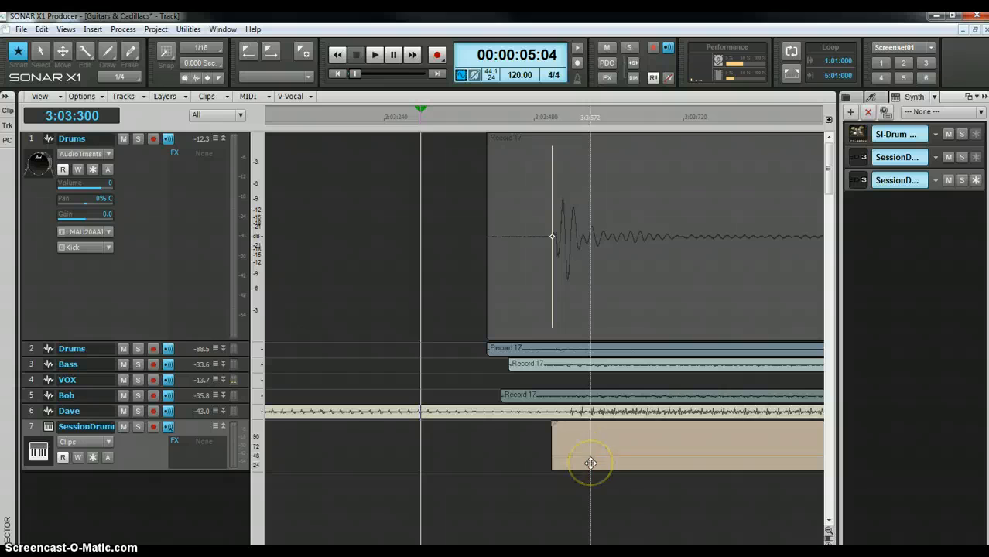
pyautogui.click(591, 463)
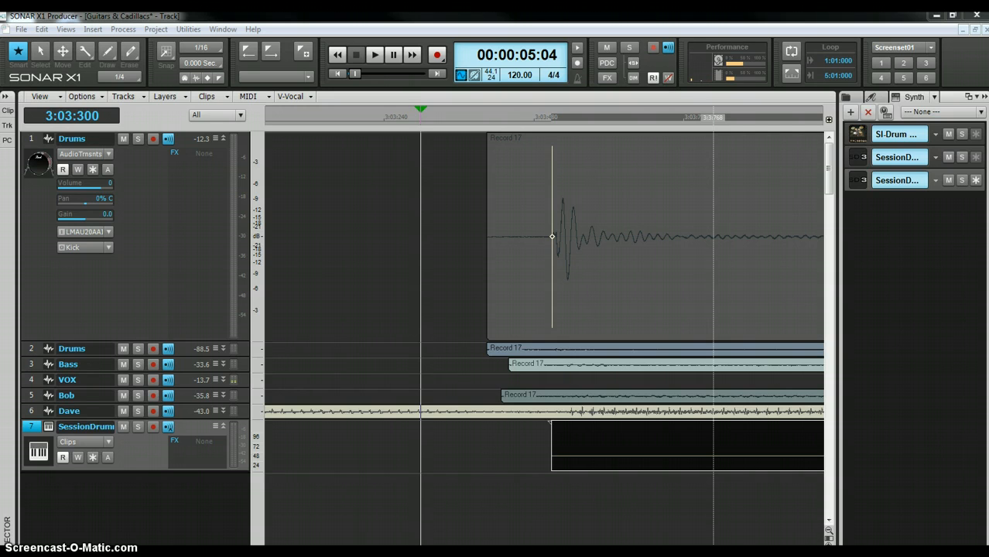
# - Open the clip in the Piano Roll, hide the Synth Rack, dock it above the tracks, then float it
pyautogui.press('d')
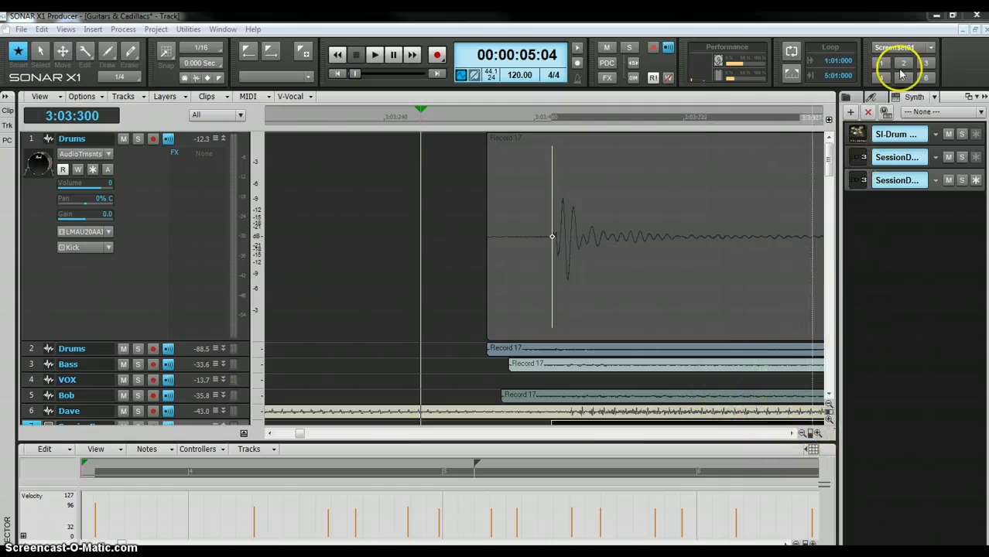
pyautogui.click(983, 97)
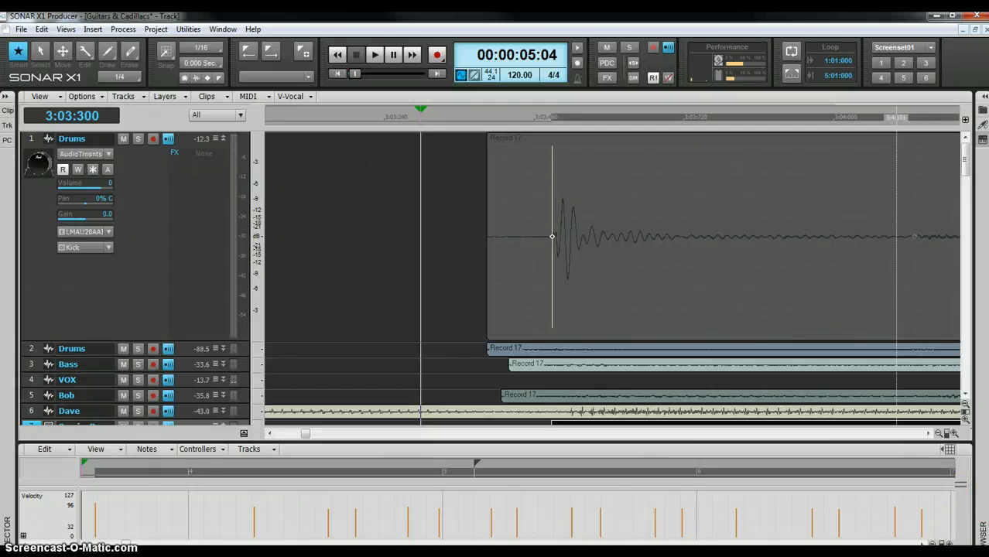
pyautogui.press('d')
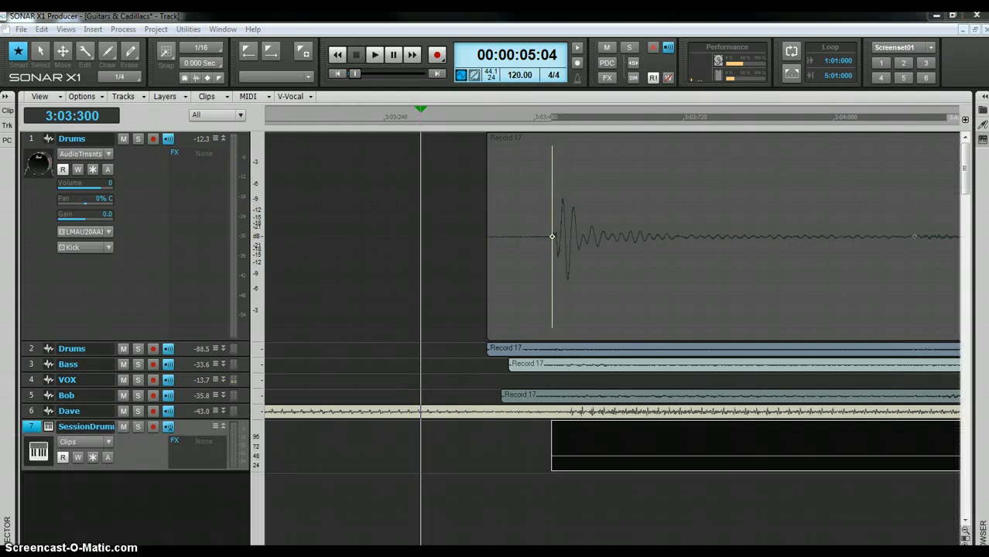
pyautogui.moveTo(988, 86); pyautogui.dragTo(749, 134)
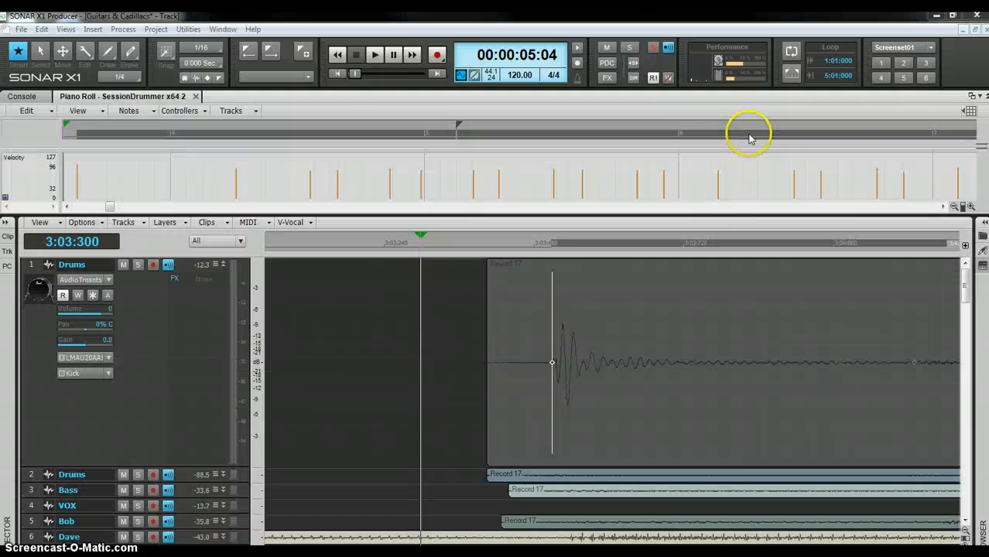
pyautogui.click(973, 96)
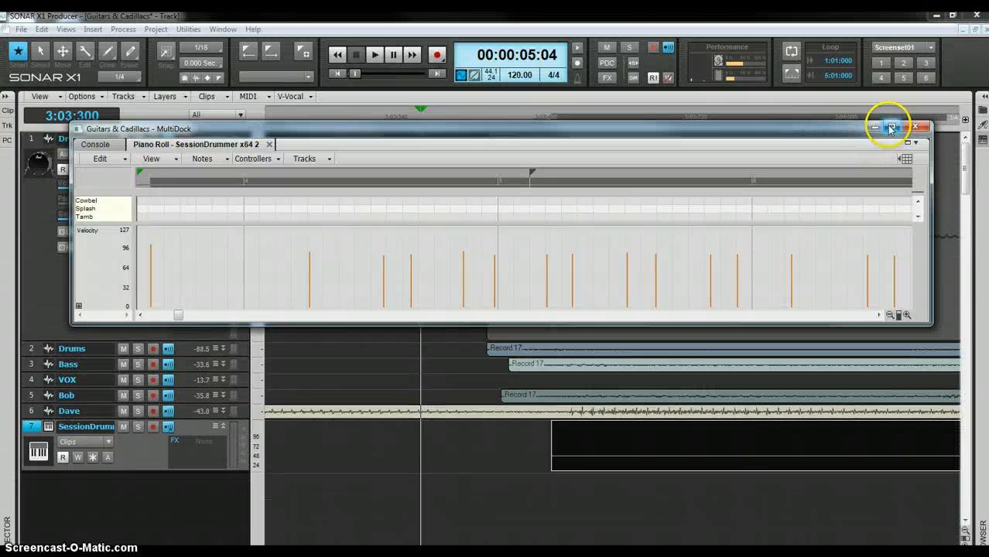
# - Maximize the floating Piano Roll and zoom out to see the whole drum clip
pyautogui.click(890, 129)
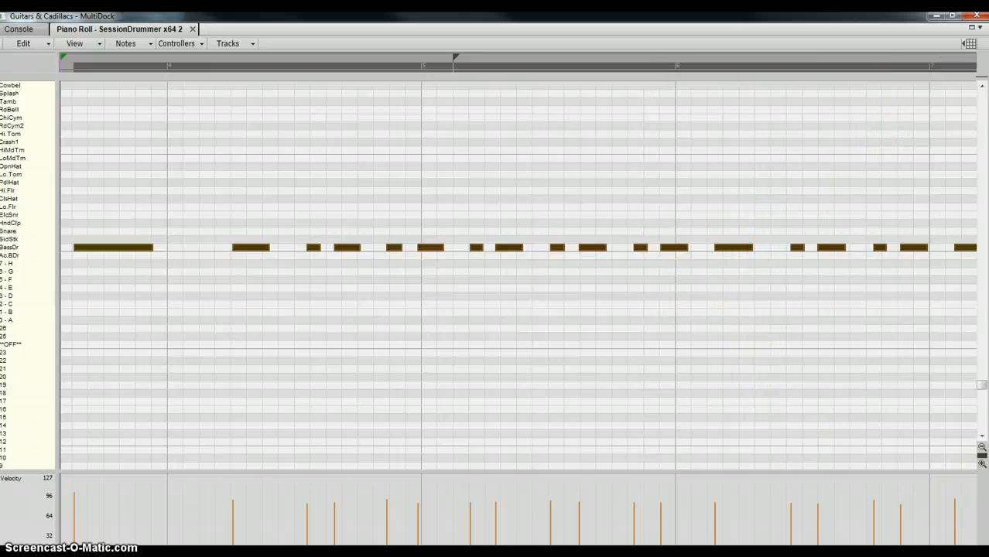
pyautogui.hotkey('ctrl', 'Left')
pyautogui.hotkey('ctrl', 'Left')
pyautogui.hotkey('ctrl', 'Left')
pyautogui.hotkey('ctrl', 'Left')
pyautogui.hotkey('ctrl', 'Left')
pyautogui.hotkey('ctrl', 'Left')
pyautogui.hotkey('ctrl', 'Left')
pyautogui.hotkey('ctrl', 'Left')
pyautogui.hotkey('ctrl', 'Left')
pyautogui.hotkey('ctrl', 'Left')
pyautogui.hotkey('ctrl', 'Left')
pyautogui.hotkey('ctrl', 'Left')
pyautogui.hotkey('ctrl', 'Left')
pyautogui.hotkey('ctrl', 'Left')
pyautogui.hotkey('ctrl', 'Left')
pyautogui.hotkey('ctrl', 'Left')
pyautogui.hotkey('ctrl', 'Left')
pyautogui.hotkey('ctrl', 'Left')
pyautogui.hotkey('ctrl', 'Left')
pyautogui.hotkey('ctrl', 'Left')
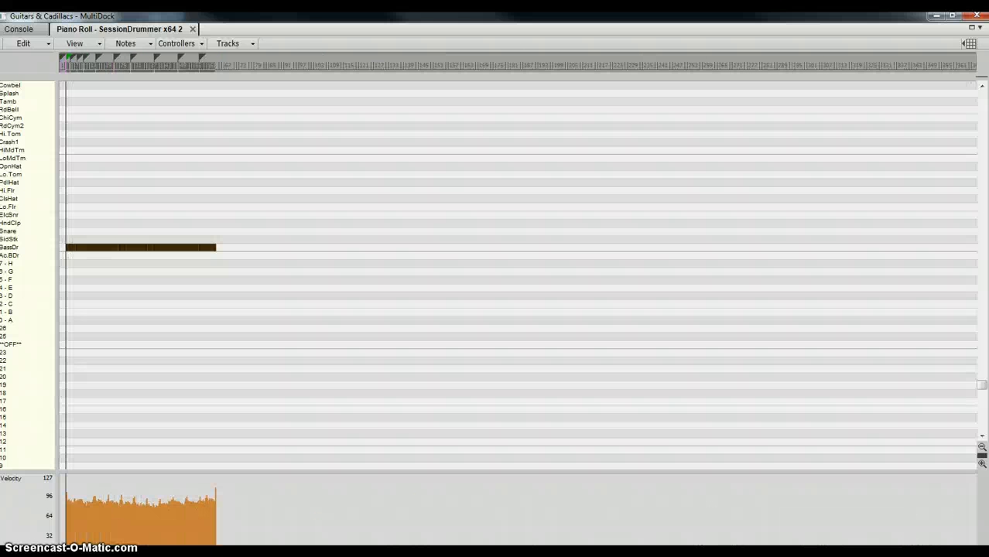
pyautogui.hotkey('ctrl', 'Right')
pyautogui.hotkey('ctrl', 'Right')
pyautogui.hotkey('ctrl', 'Right')
pyautogui.hotkey('ctrl', 'Right')
pyautogui.hotkey('ctrl', 'Right')
pyautogui.hotkey('ctrl', 'Right')
pyautogui.hotkey('ctrl', 'Right')
pyautogui.hotkey('ctrl', 'Right')
pyautogui.hotkey('ctrl', 'Right')
pyautogui.hotkey('ctrl', 'Right')
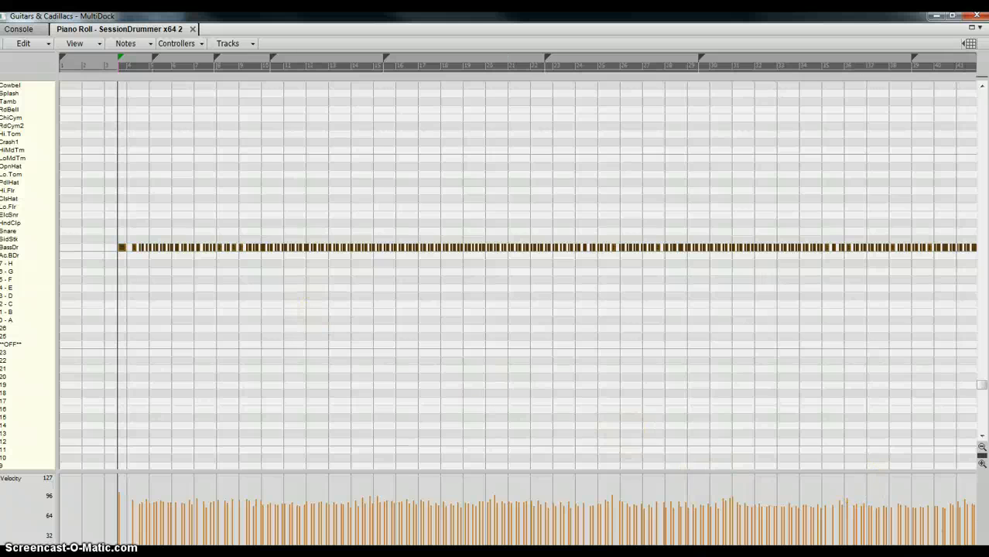
pyautogui.hotkey('ctrl', 'Left')
pyautogui.hotkey('ctrl', 'Left')
pyautogui.hotkey('ctrl', 'Left')
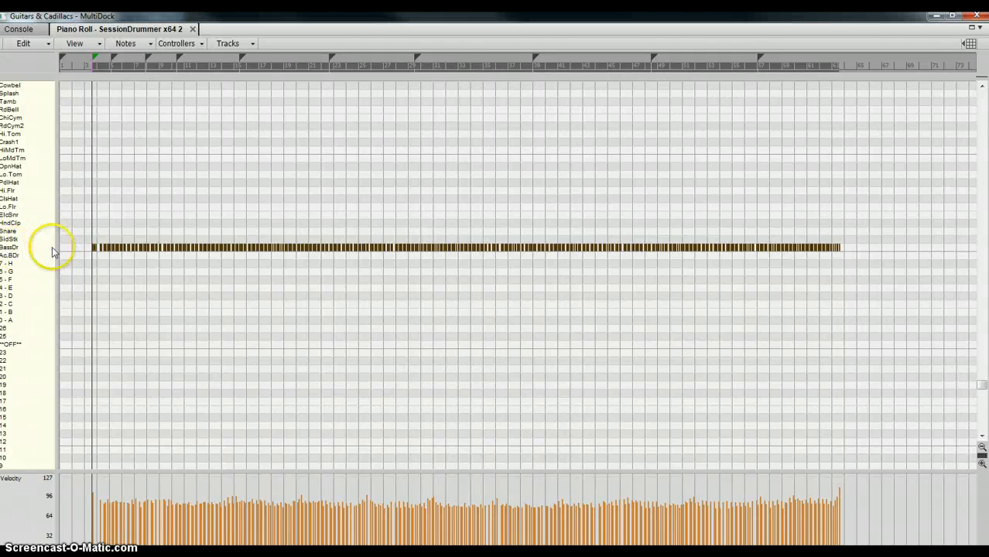
# - Marquee-select the BassDr kick note row, try moving it, then zoom in on the first bars
pyautogui.moveTo(85, 232); pyautogui.dragTo(896, 272)
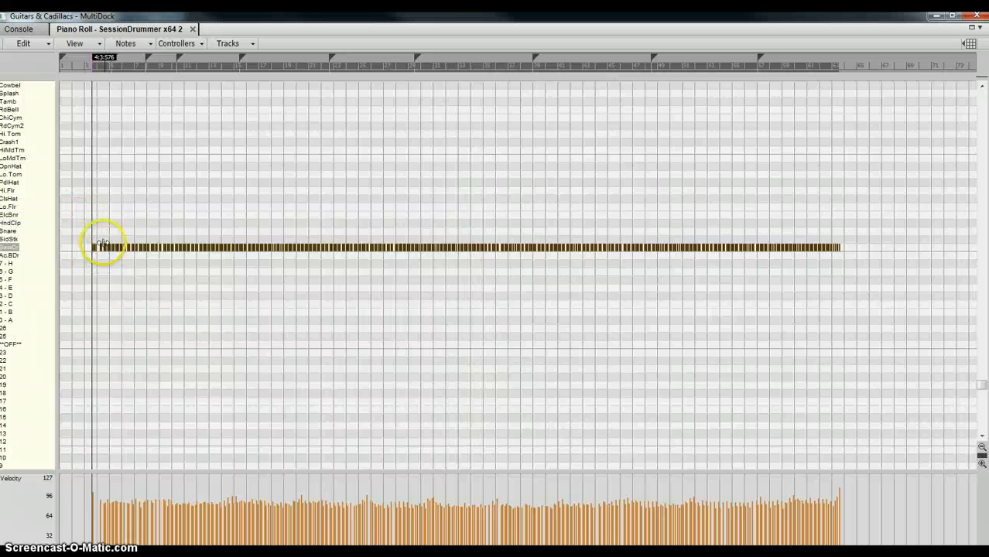
pyautogui.moveTo(83, 232); pyautogui.dragTo(862, 274)
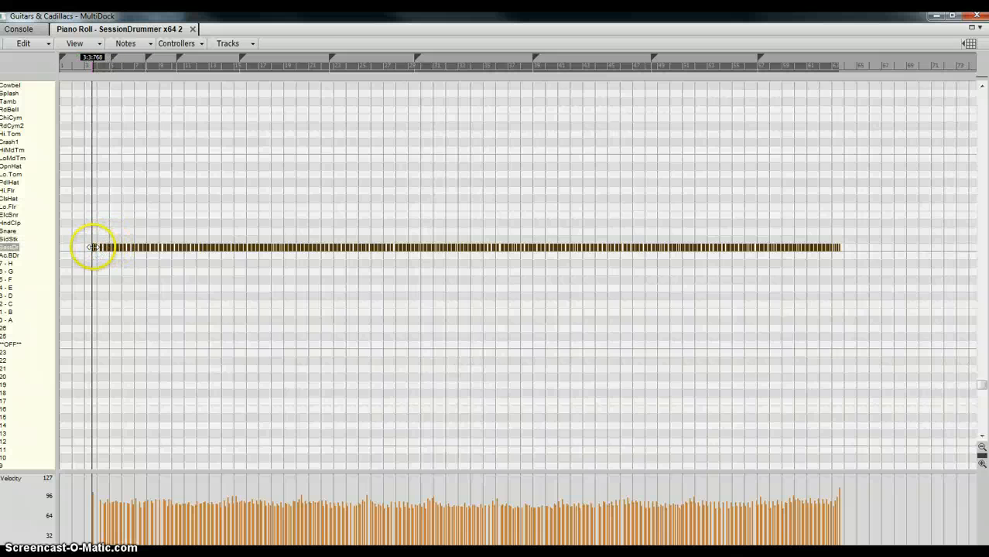
pyautogui.moveTo(93, 247)
pyautogui.mouseDown()
pyautogui.moveTo(98, 231)
pyautogui.moveTo(95, 246)
pyautogui.mouseUp()
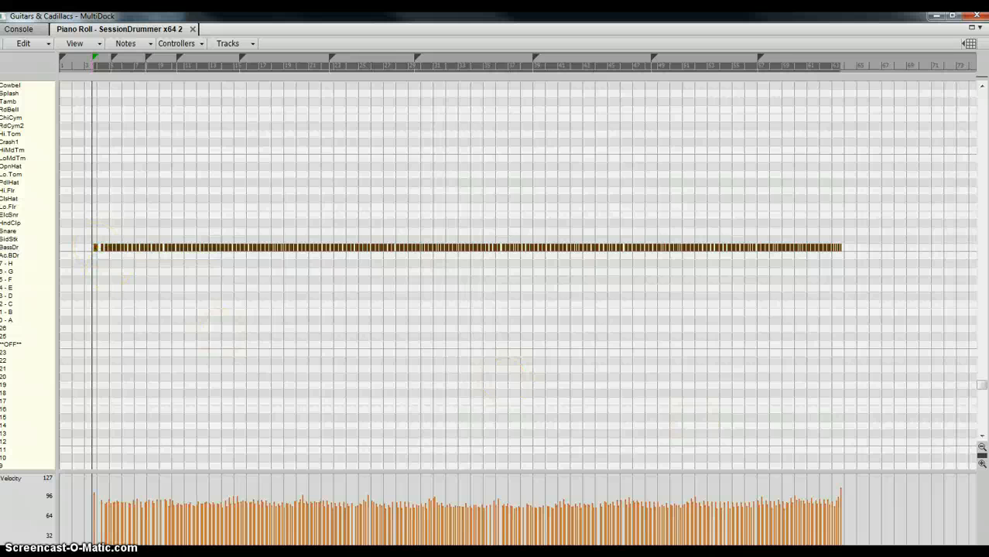
pyautogui.click(30, 45)
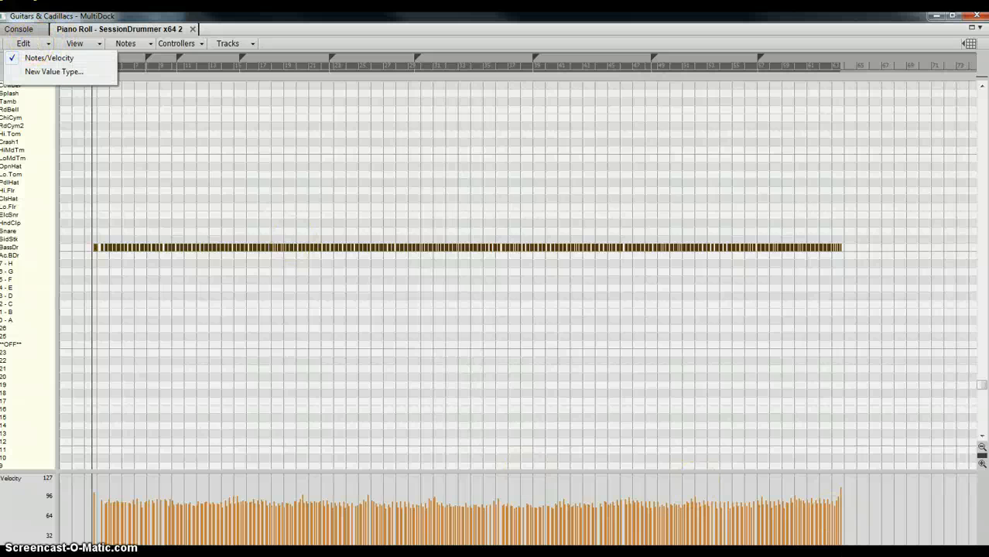
pyautogui.hotkey('ctrl', 'Left')
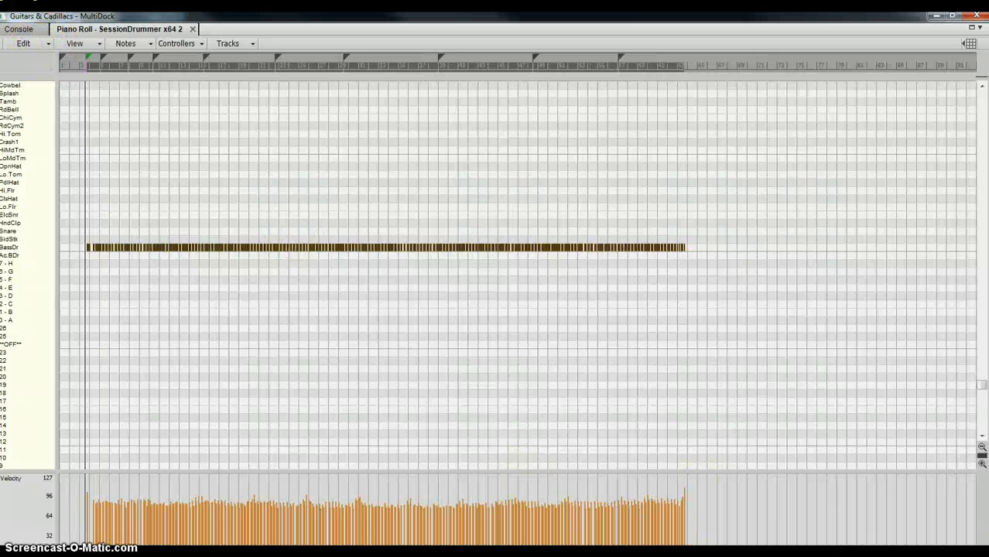
pyautogui.hotkey('ctrl', 'Right')
pyautogui.hotkey('ctrl', 'Right')
pyautogui.hotkey('ctrl', 'Right')
pyautogui.hotkey('ctrl', 'Right')
pyautogui.hotkey('ctrl', 'Right')
pyautogui.hotkey('ctrl', 'Right')
pyautogui.hotkey('ctrl', 'Right')
pyautogui.hotkey('ctrl', 'Right')
pyautogui.hotkey('ctrl', 'Right')
pyautogui.hotkey('ctrl', 'Right')
pyautogui.hotkey('ctrl', 'Right')
pyautogui.hotkey('ctrl', 'Right')
pyautogui.hotkey('ctrl', 'Right')
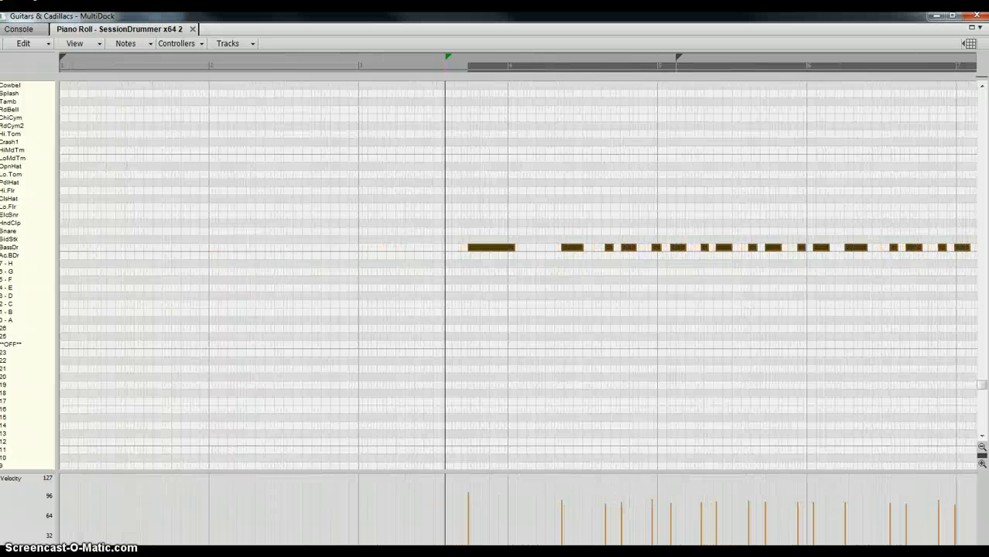
# - Redock the Piano Roll, shrink the Drums track, and drag the SessionDrums clip to start at 3:03:510
pyautogui.click(973, 28)
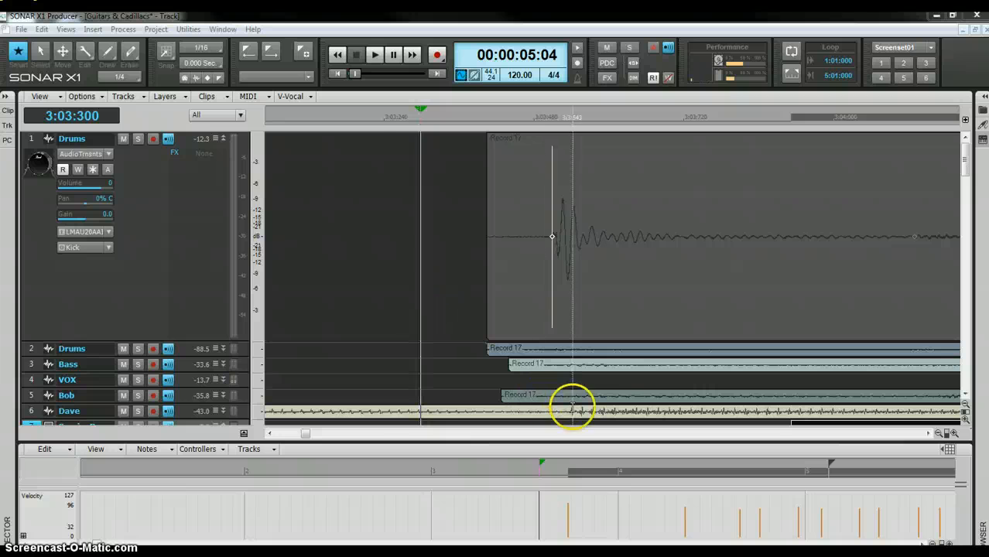
pyautogui.click(386, 323)
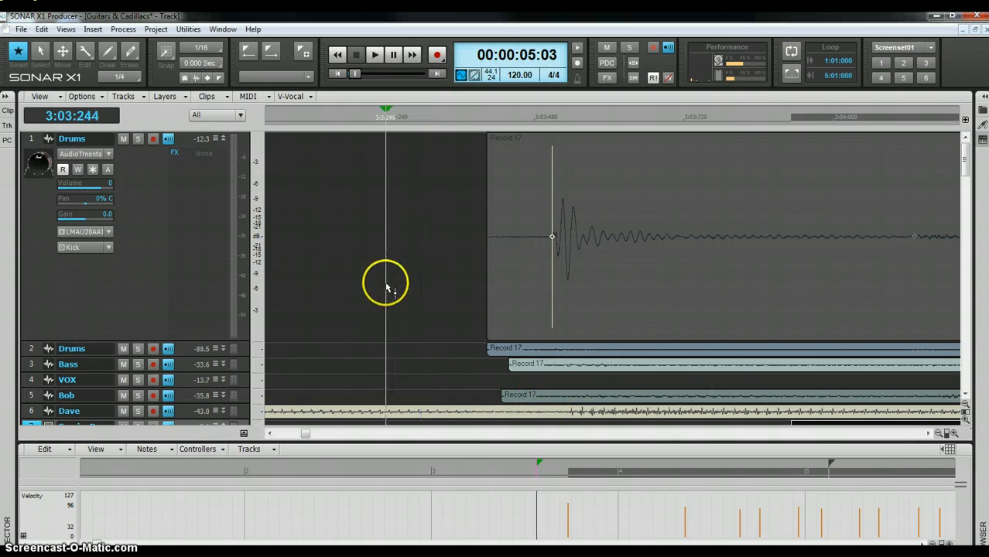
pyautogui.scroll(-3, 386, 284)
pyautogui.scroll(3, 385, 284)
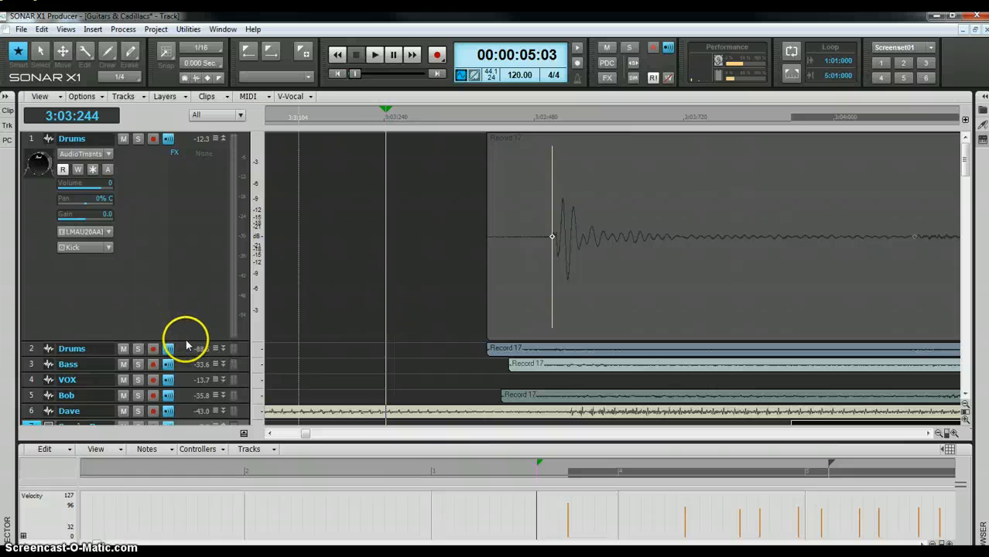
pyautogui.moveTo(186, 346); pyautogui.dragTo(199, 243)
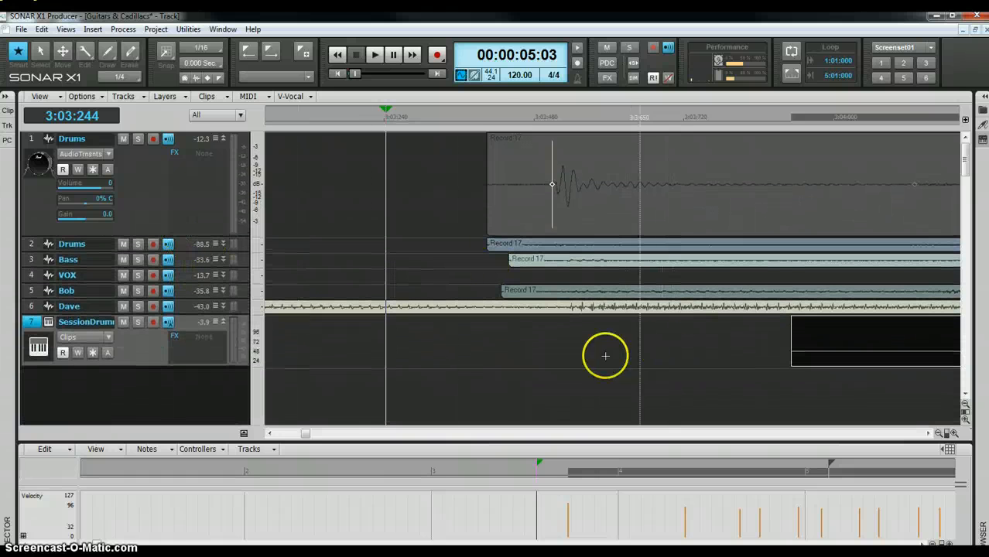
pyautogui.click(552, 405)
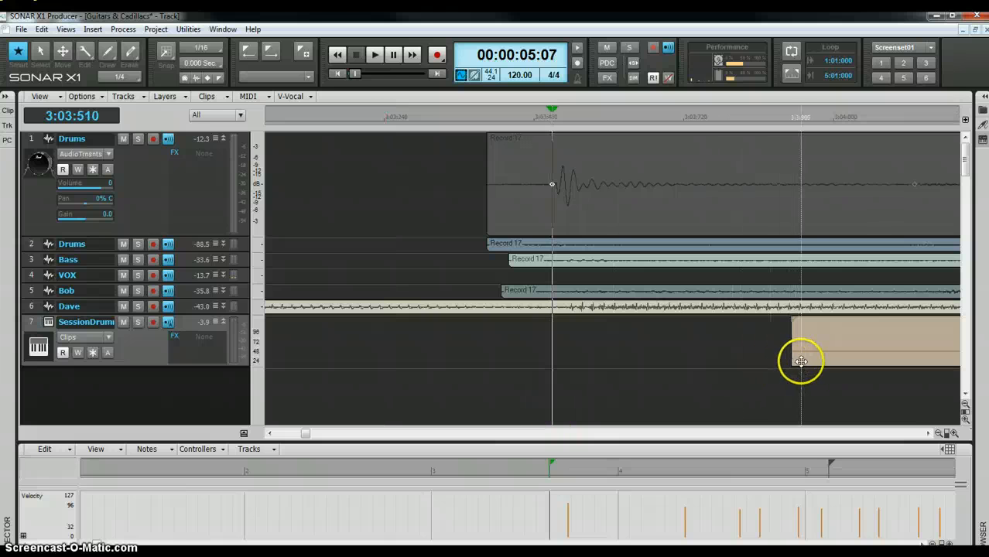
pyautogui.click(806, 359)
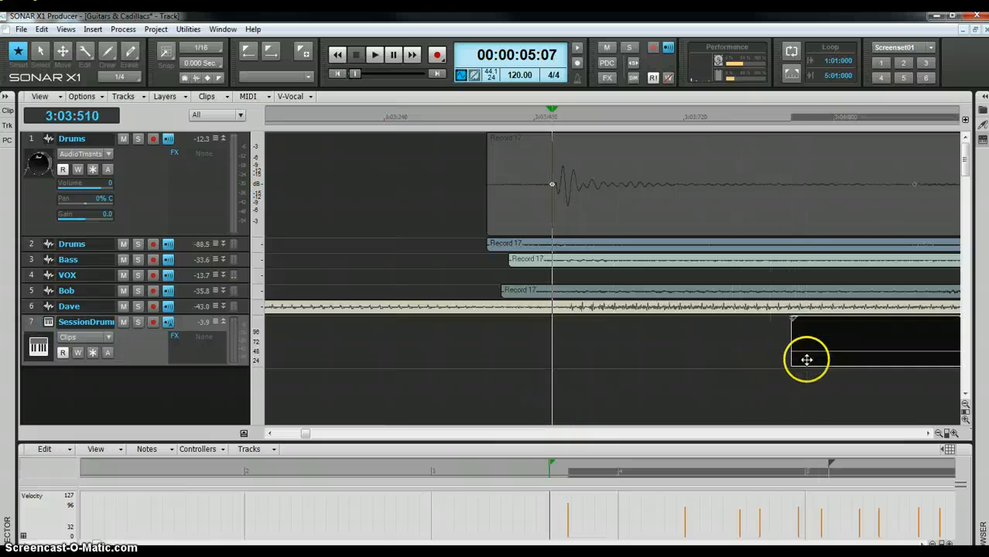
pyautogui.moveTo(806, 359); pyautogui.dragTo(569, 351)
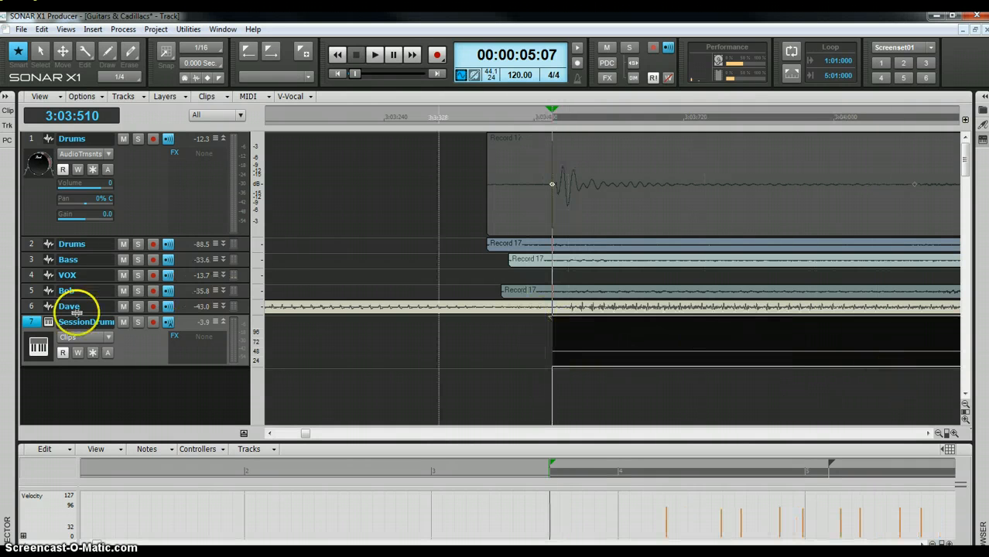
# - Solo SessionDrums and Drums, mute SessionDrums, and play the original Drums kick alone
pyautogui.click(138, 323)
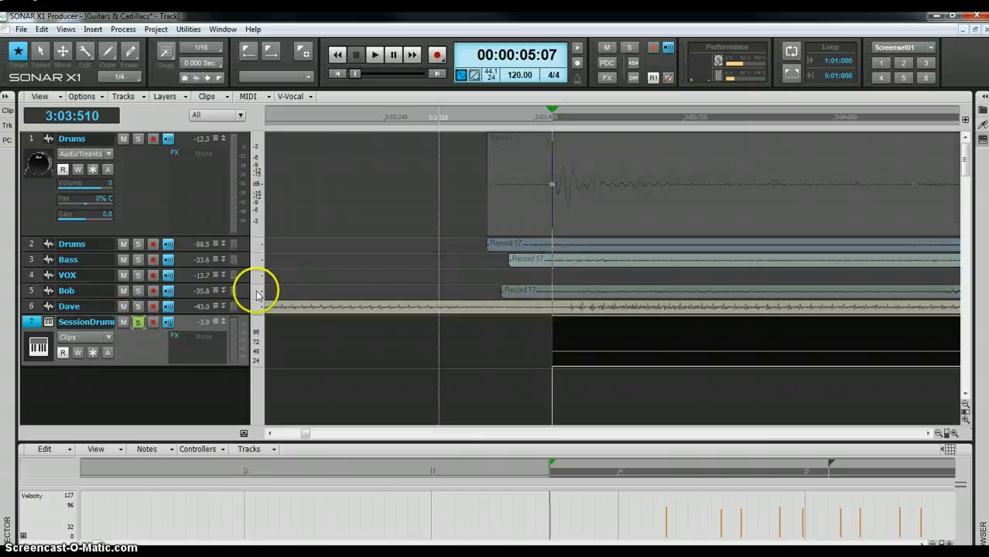
pyautogui.click(137, 140)
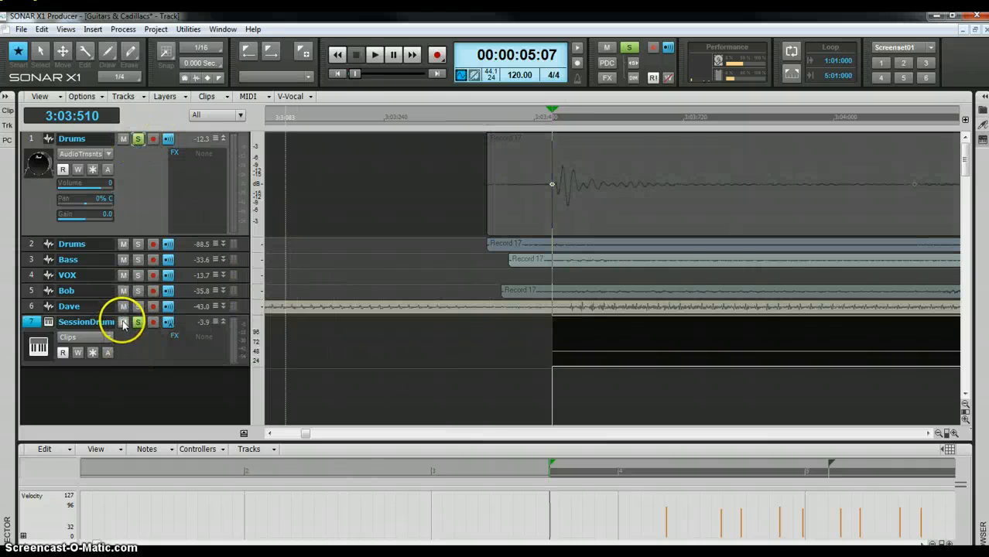
pyautogui.click(122, 323)
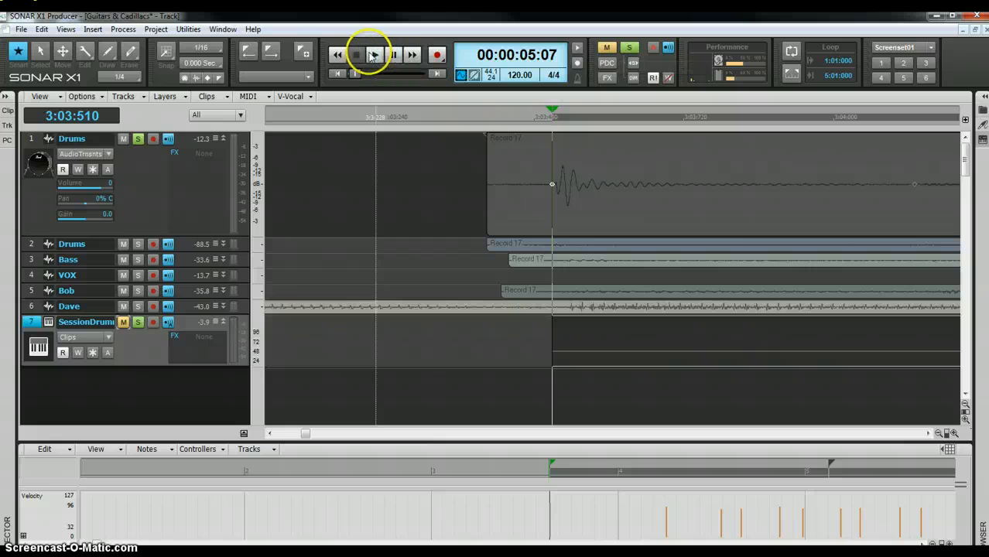
pyautogui.click(374, 57)
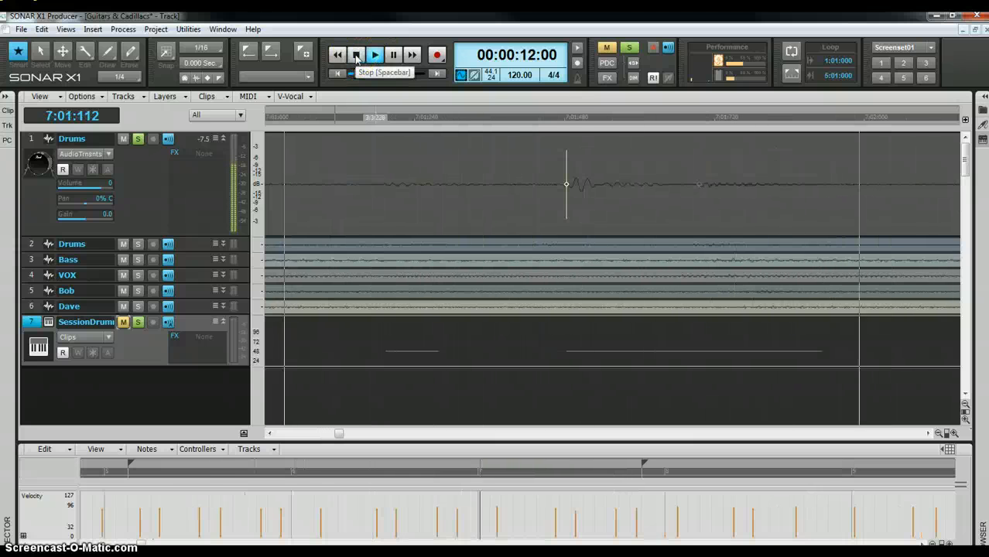
pyautogui.click(357, 58)
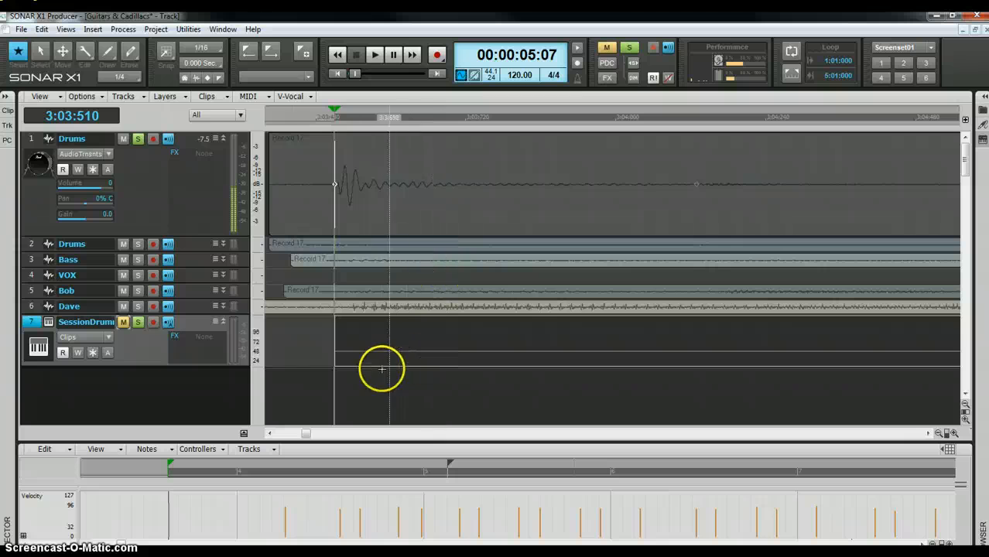
# - Unmute SessionDrums, mute Drums, and play the MIDI kick on its own
pyautogui.click(124, 322)
pyautogui.click(197, 199)
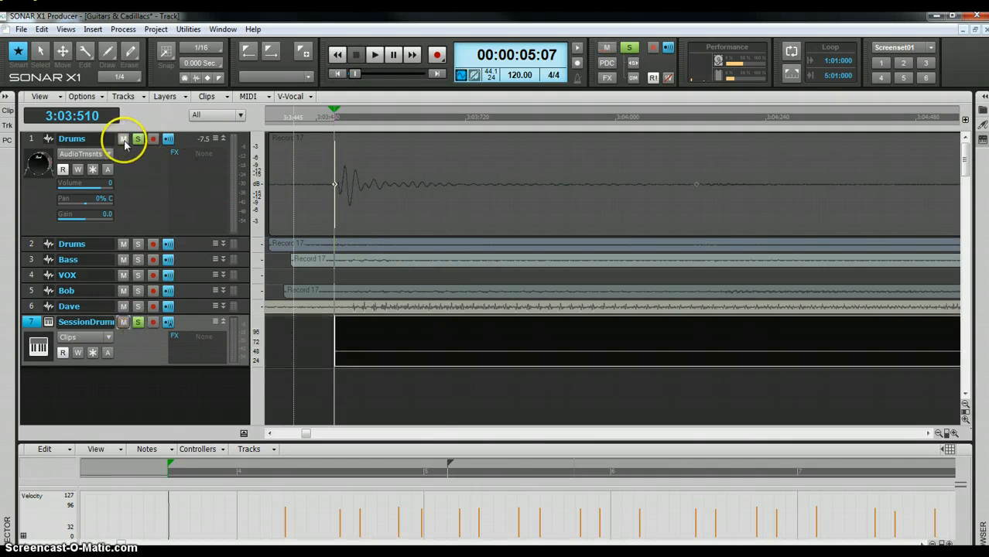
pyautogui.click(124, 141)
pyautogui.click(375, 59)
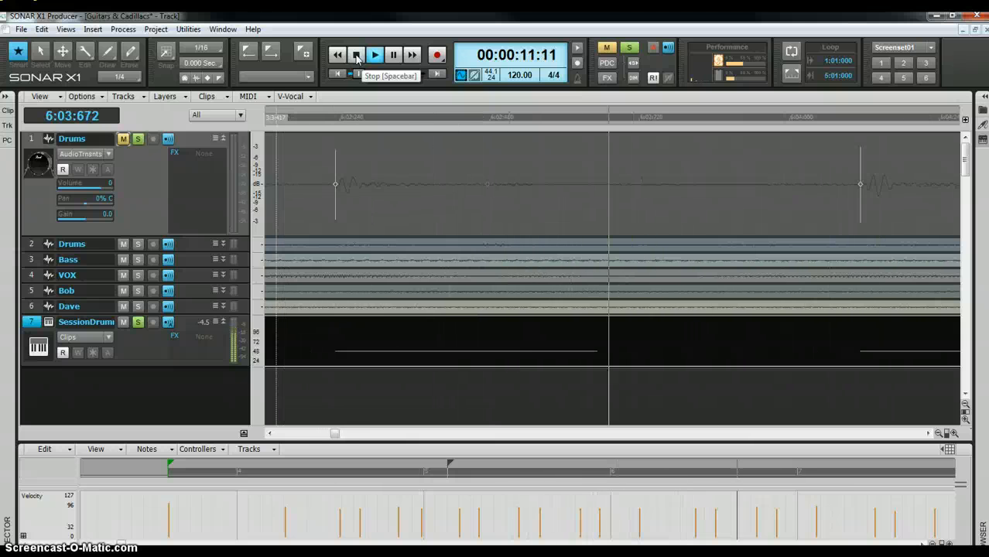
pyautogui.click(357, 59)
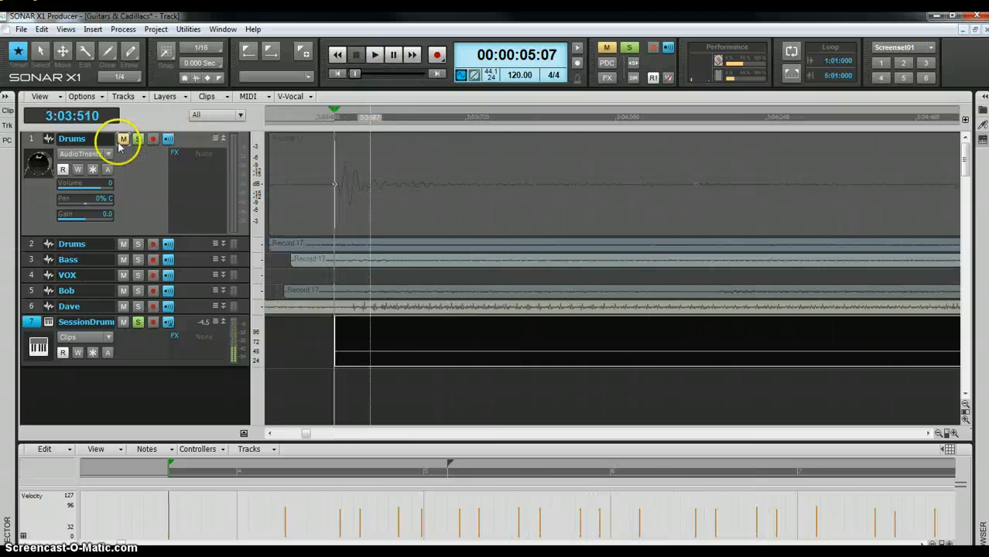
# - Unmute Drums and play both kicks together, toggling the Drums mute during playback
pyautogui.click(124, 141)
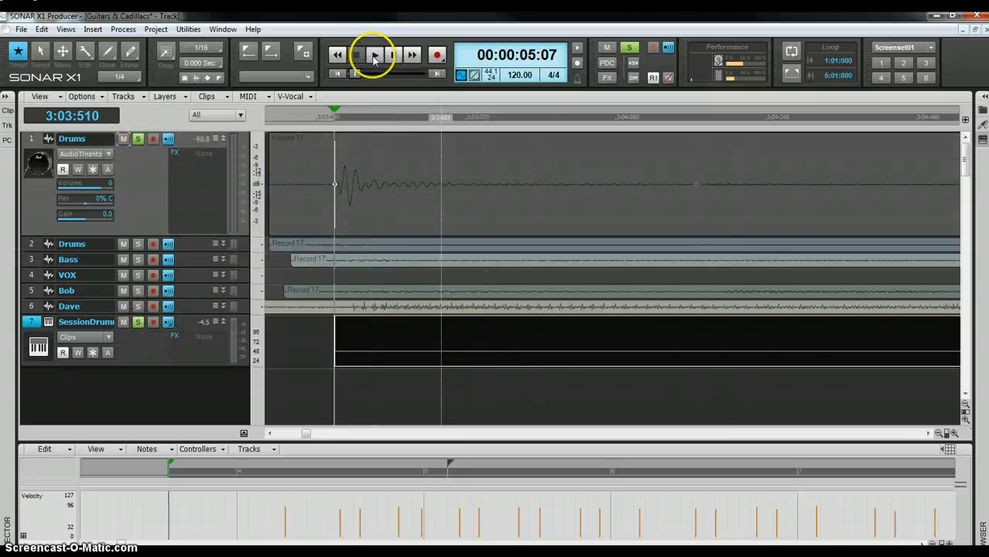
pyautogui.click(373, 55)
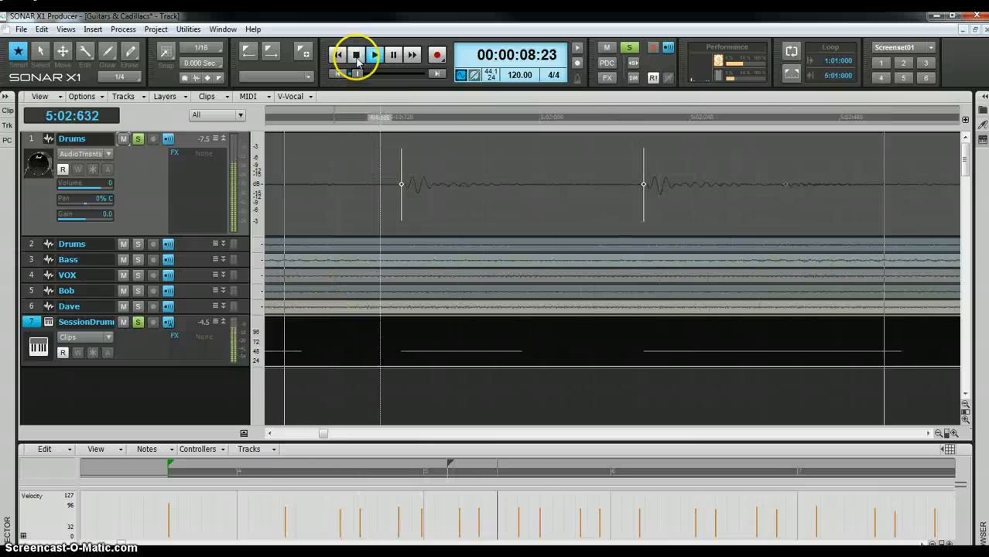
pyautogui.click(123, 139)
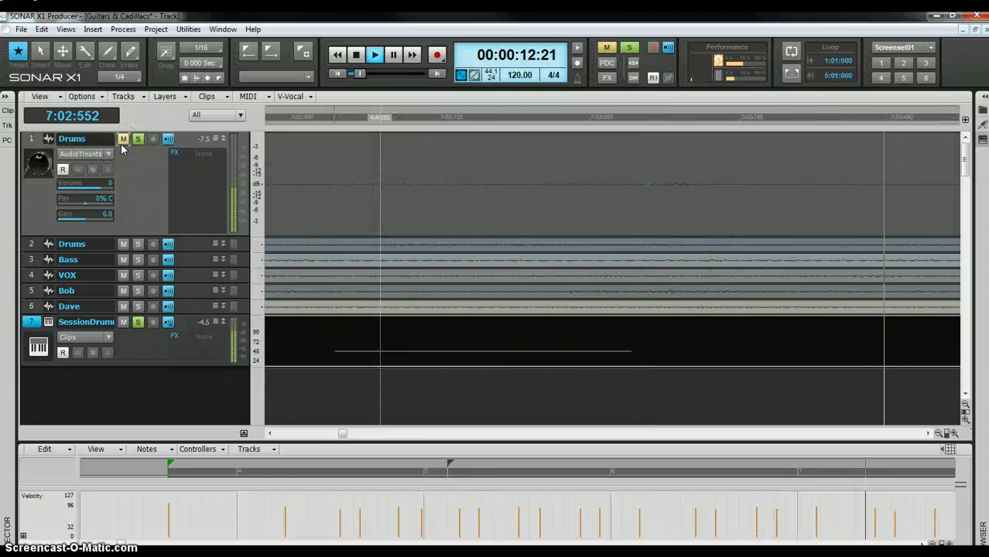
pyautogui.click(123, 139)
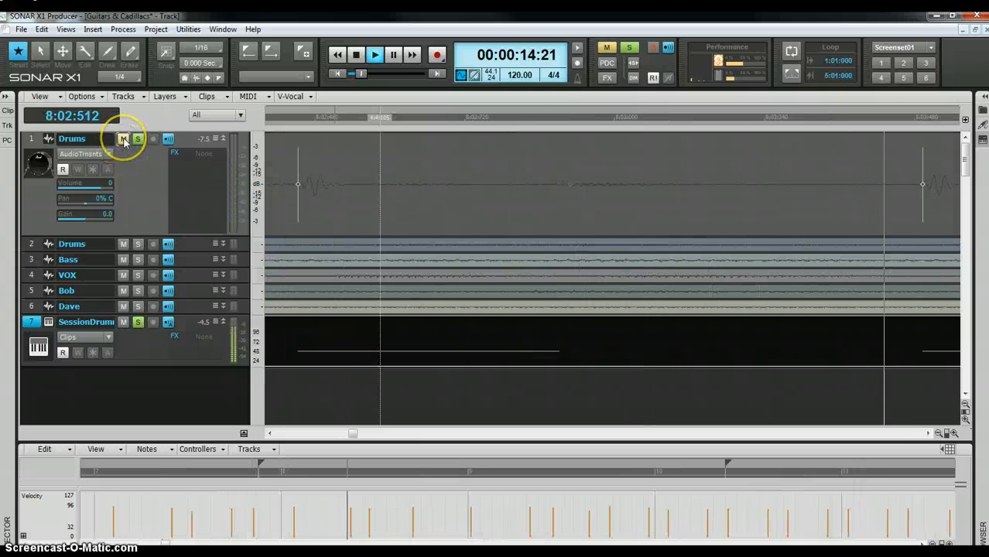
pyautogui.click(123, 139)
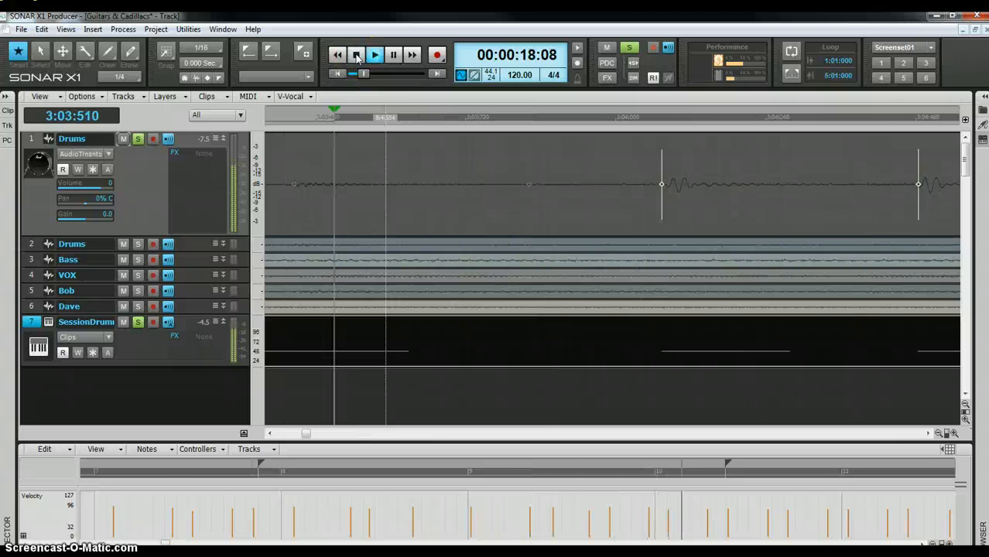
pyautogui.click(356, 55)
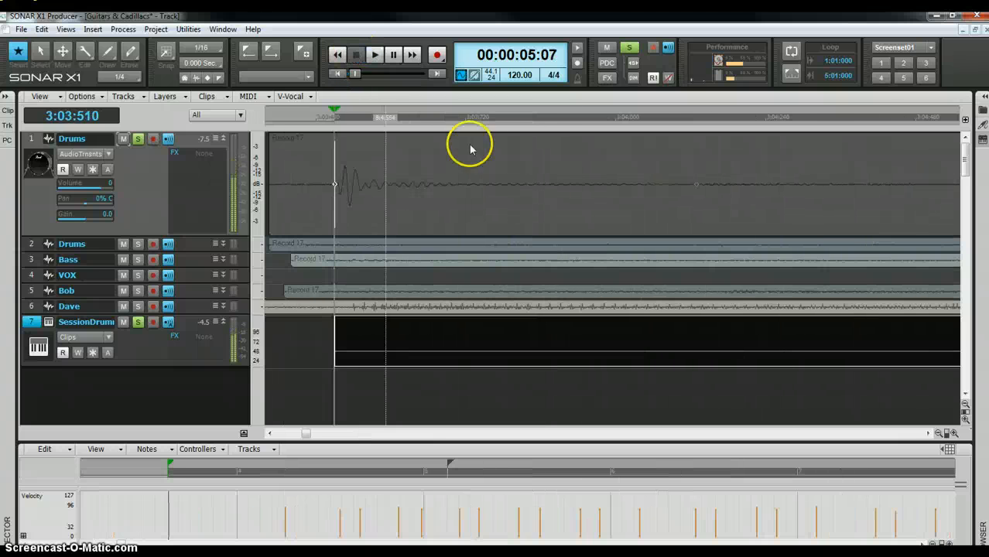